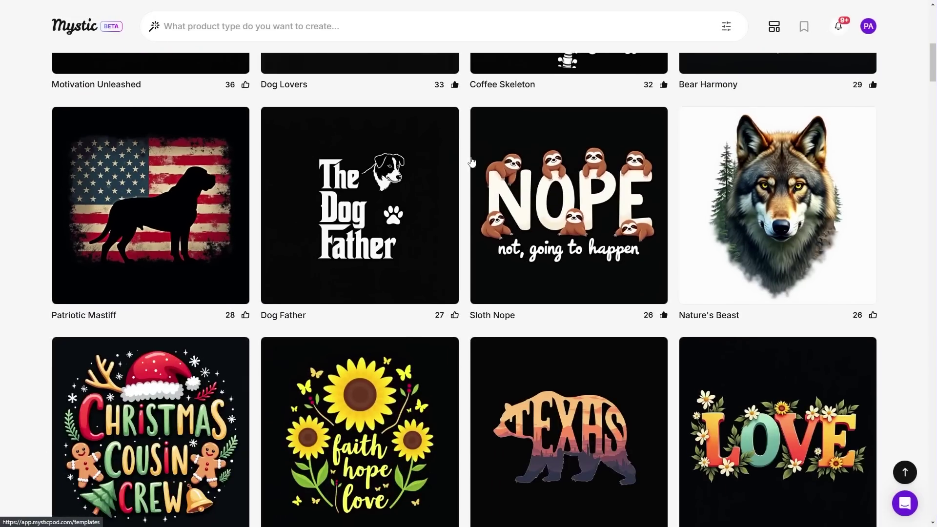
Step: Switch the Aurora Escape Alaska design to its Removed BG thumbnail
{"action": "scroll", "coordinate": [467, 168], "scroll_direction": "down", "scroll_amount": 4}
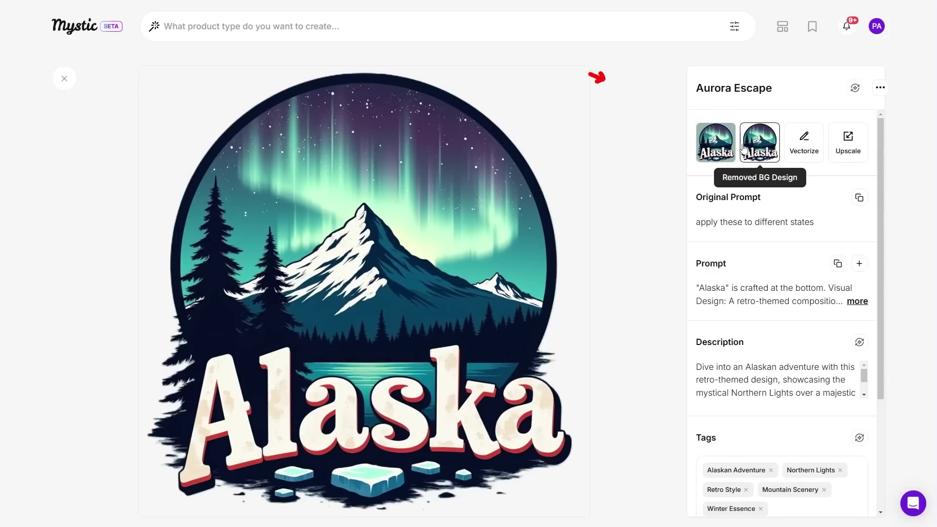
{"action": "left_click", "coordinate": [762, 149]}
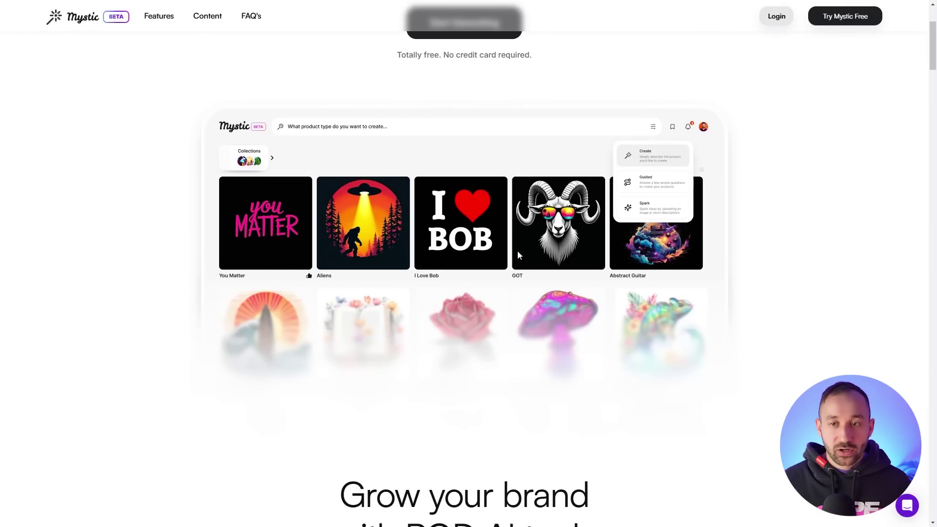
{"action": "scroll", "coordinate": [464, 219], "scroll_direction": "down", "scroll_amount": 1}
{"action": "scroll", "coordinate": [586, 244], "scroll_direction": "up", "scroll_amount": 1}
{"action": "scroll", "coordinate": [707, 273], "scroll_direction": "down", "scroll_amount": 1}
{"action": "scroll", "coordinate": [854, 306], "scroll_direction": "up", "scroll_amount": 1}
{"action": "scroll", "coordinate": [760, 293], "scroll_direction": "down", "scroll_amount": 4}
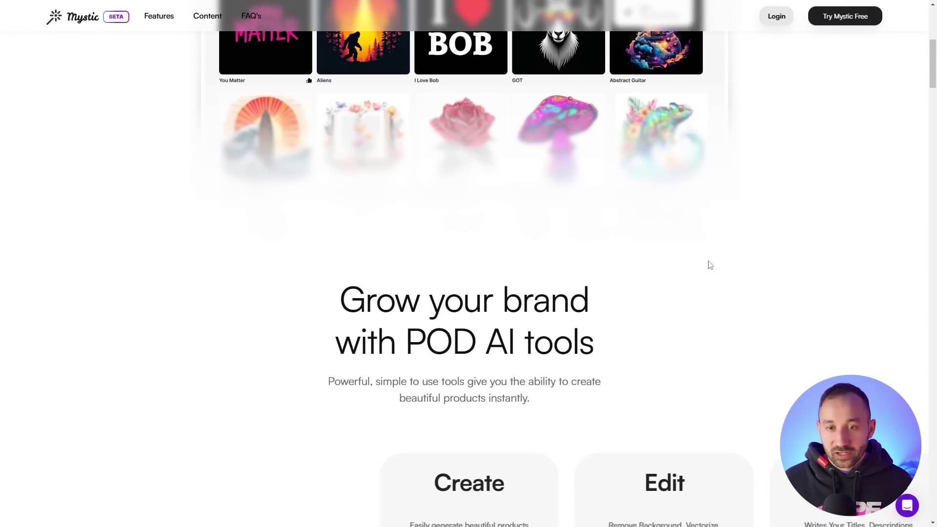
{"action": "scroll", "coordinate": [707, 265], "scroll_direction": "down", "scroll_amount": 7}
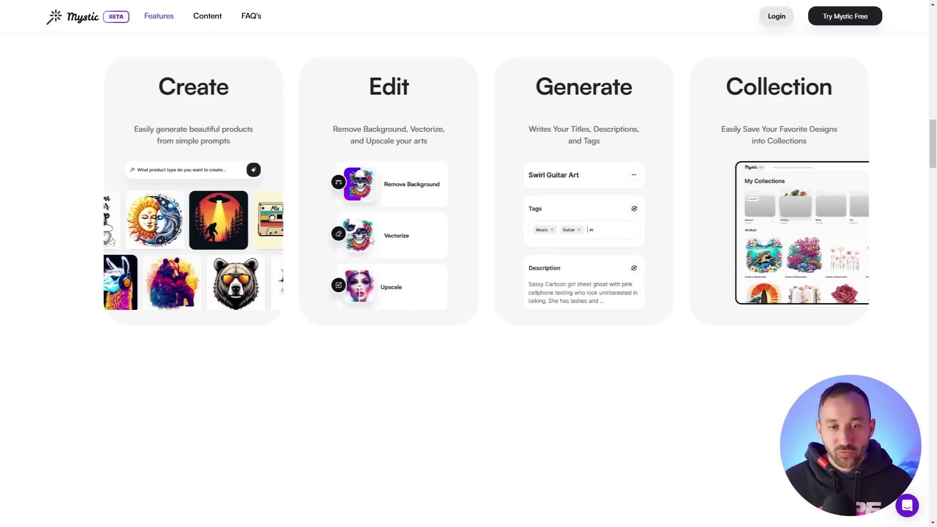
{"action": "scroll", "coordinate": [481, 235], "scroll_direction": "down", "scroll_amount": 2}
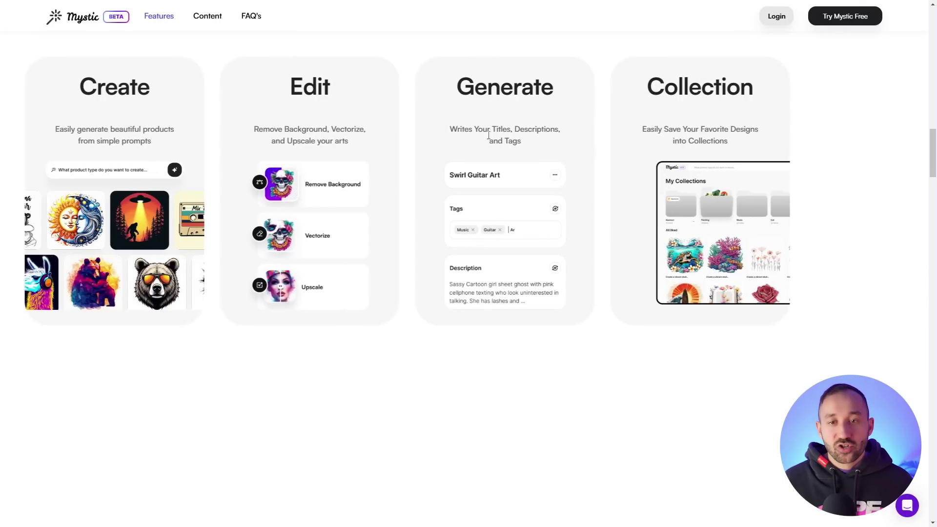
{"action": "scroll", "coordinate": [537, 191], "scroll_direction": "down", "scroll_amount": 1}
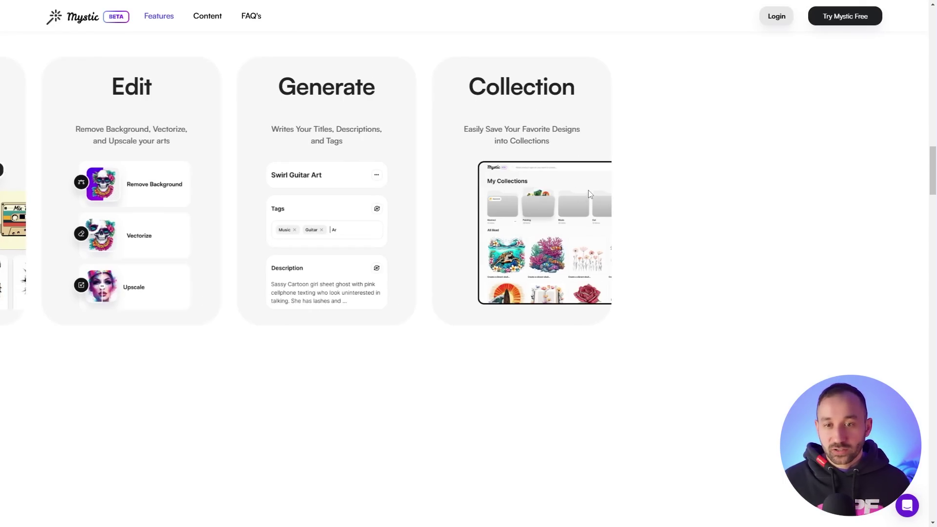
{"action": "scroll", "coordinate": [589, 197], "scroll_direction": "down", "scroll_amount": 1}
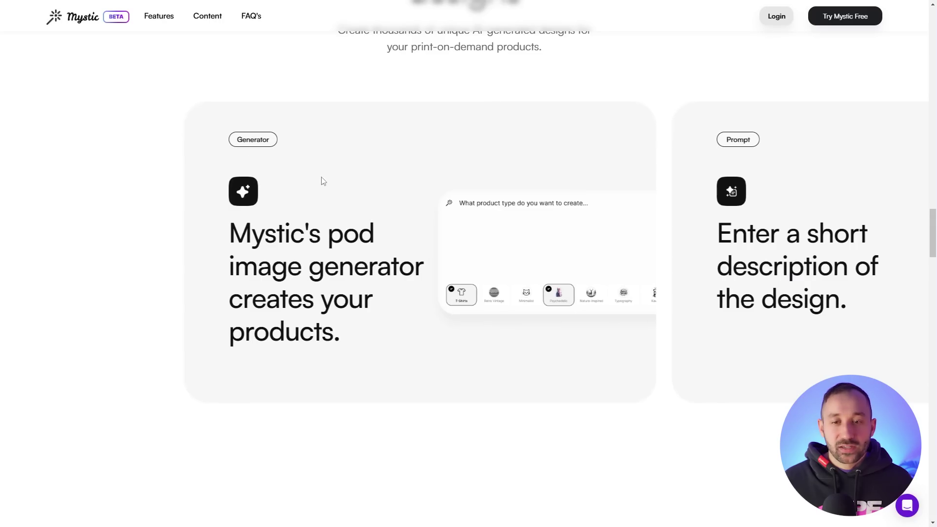
{"action": "scroll", "coordinate": [323, 182], "scroll_direction": "down", "scroll_amount": 1}
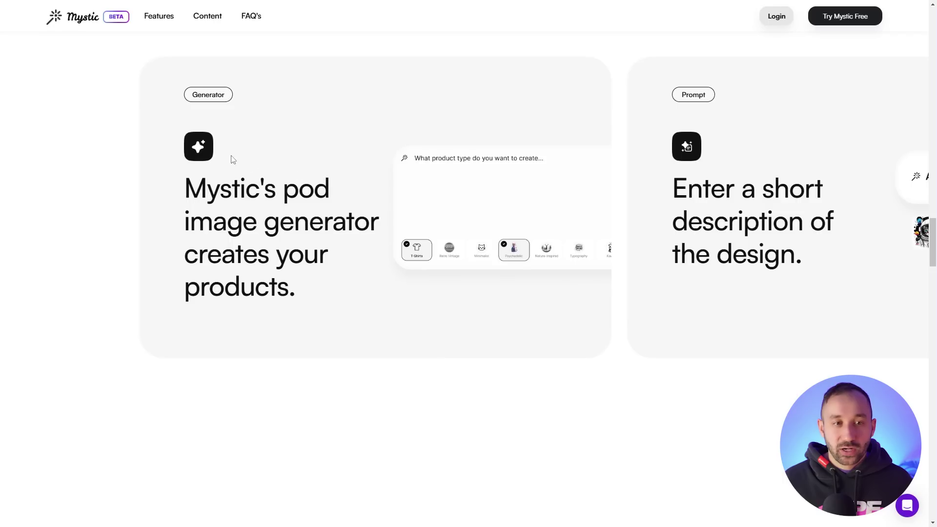
{"action": "scroll", "coordinate": [202, 111], "scroll_direction": "down", "scroll_amount": 8}
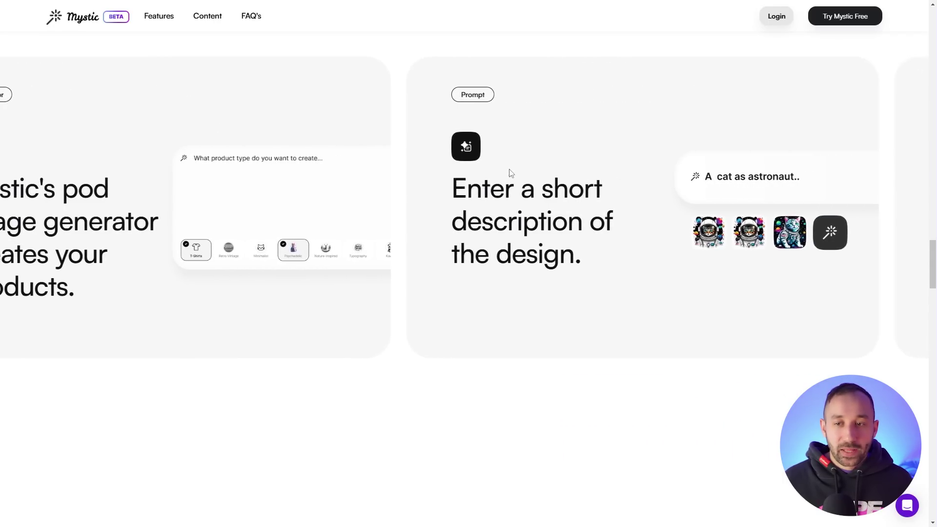
{"action": "scroll", "coordinate": [509, 188], "scroll_direction": "down", "scroll_amount": 10}
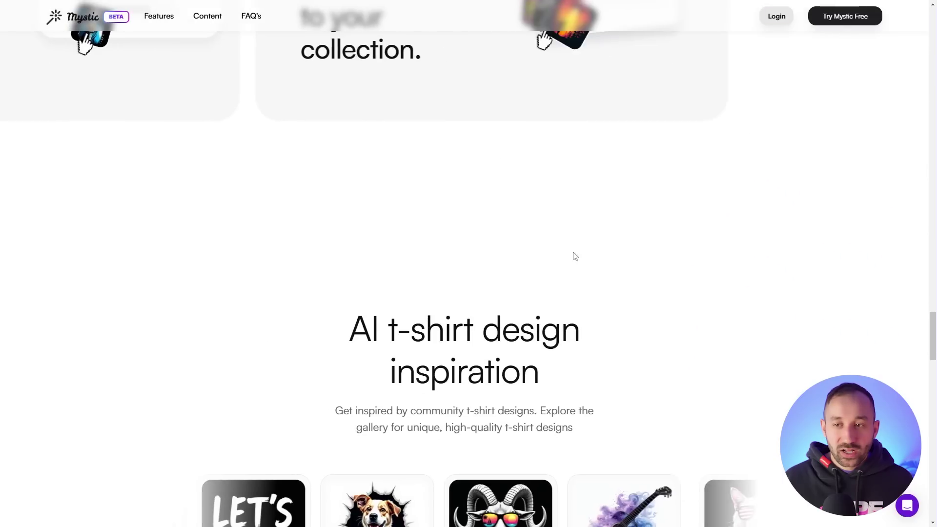
{"action": "scroll", "coordinate": [568, 276], "scroll_direction": "down", "scroll_amount": 1}
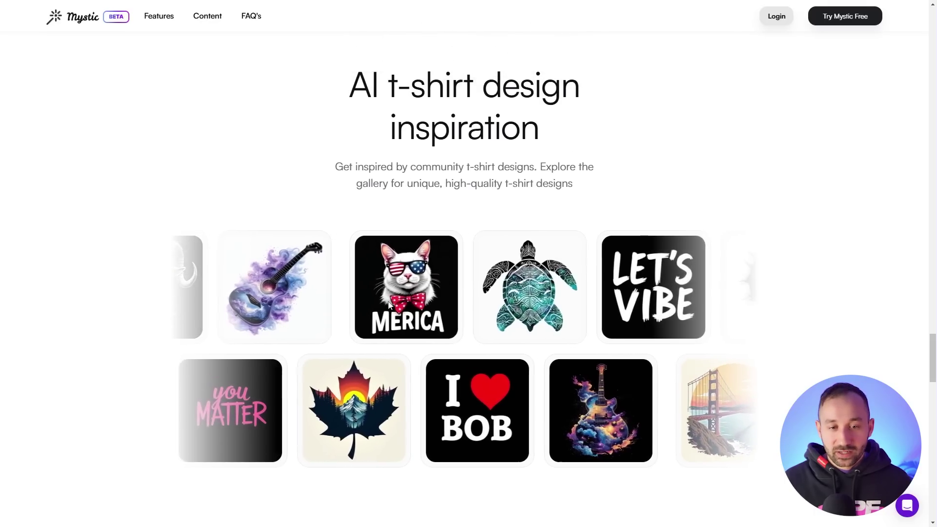
{"action": "scroll", "coordinate": [493, 343], "scroll_direction": "down", "scroll_amount": 3}
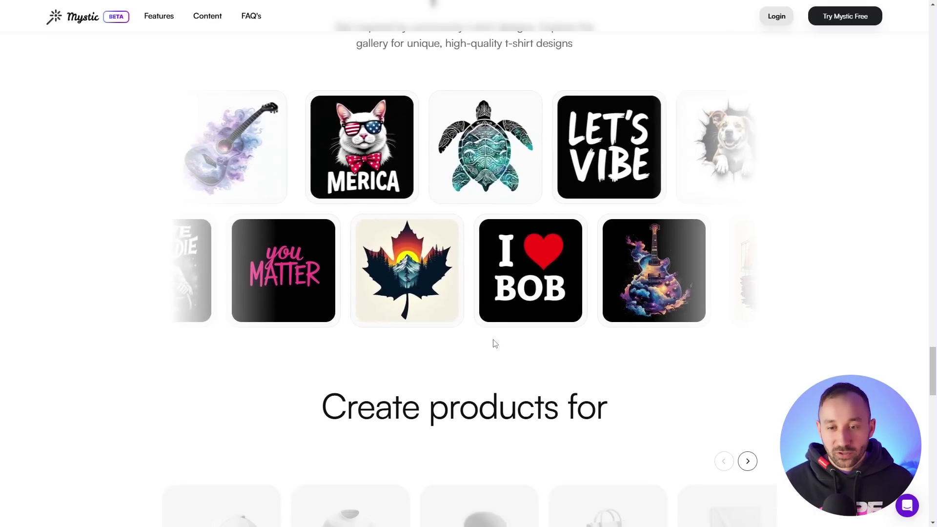
{"action": "scroll", "coordinate": [493, 343], "scroll_direction": "down", "scroll_amount": 5}
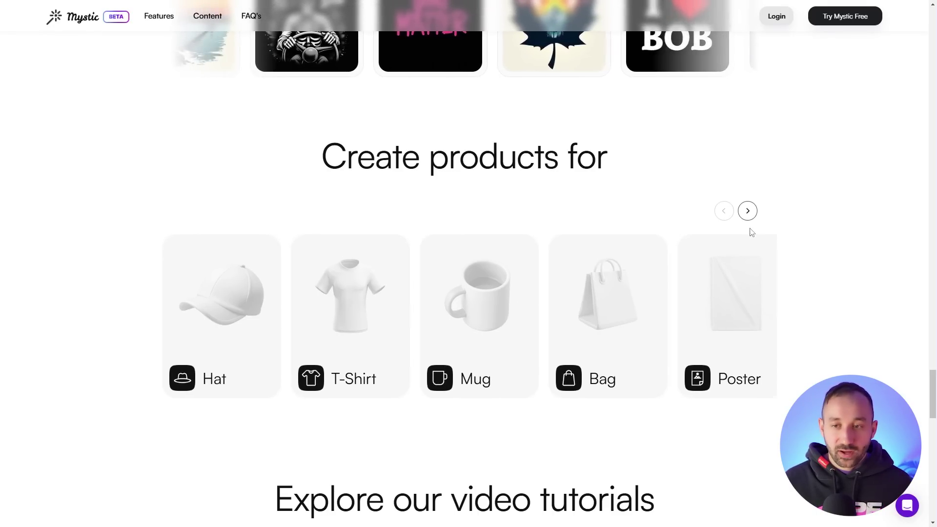
{"action": "left_click", "coordinate": [747, 211]}
{"action": "scroll", "coordinate": [339, 274], "scroll_direction": "down", "scroll_amount": 7}
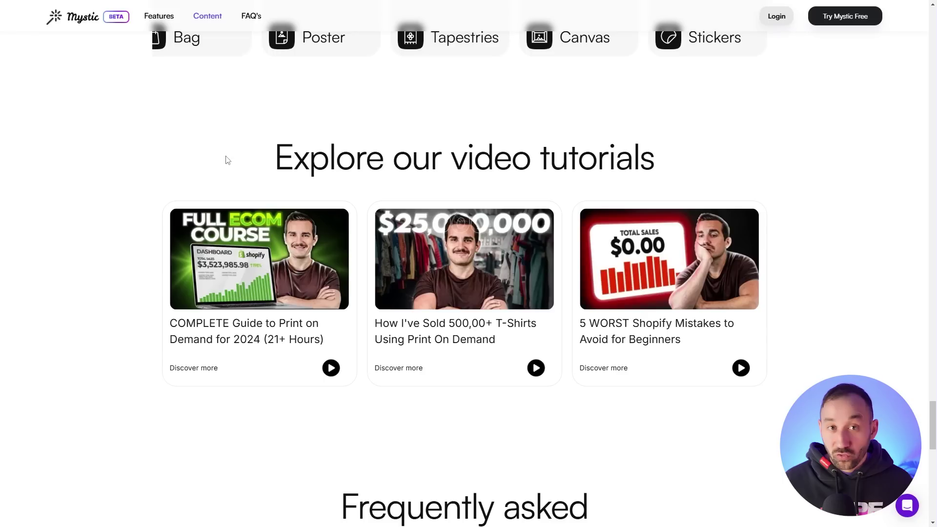
{"action": "scroll", "coordinate": [837, 201], "scroll_direction": "down", "scroll_amount": 4}
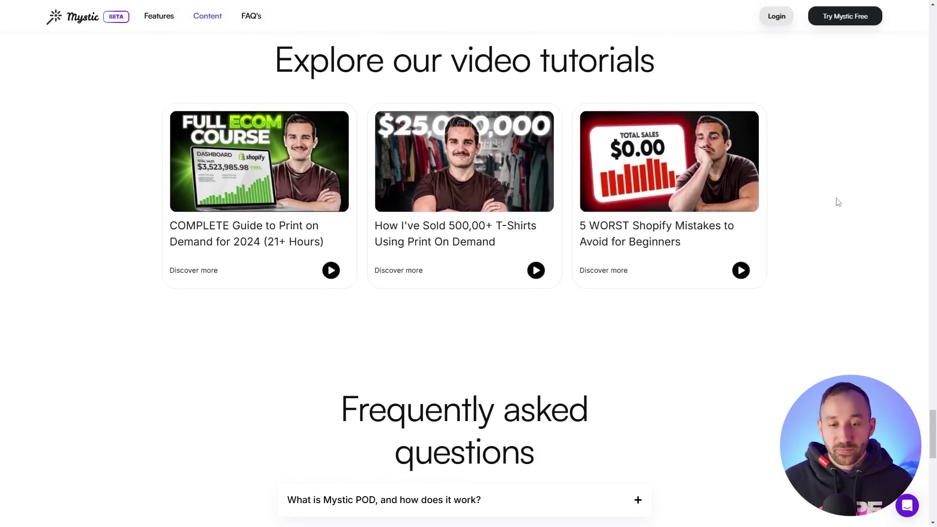
{"action": "scroll", "coordinate": [467, 324], "scroll_direction": "up", "scroll_amount": 1}
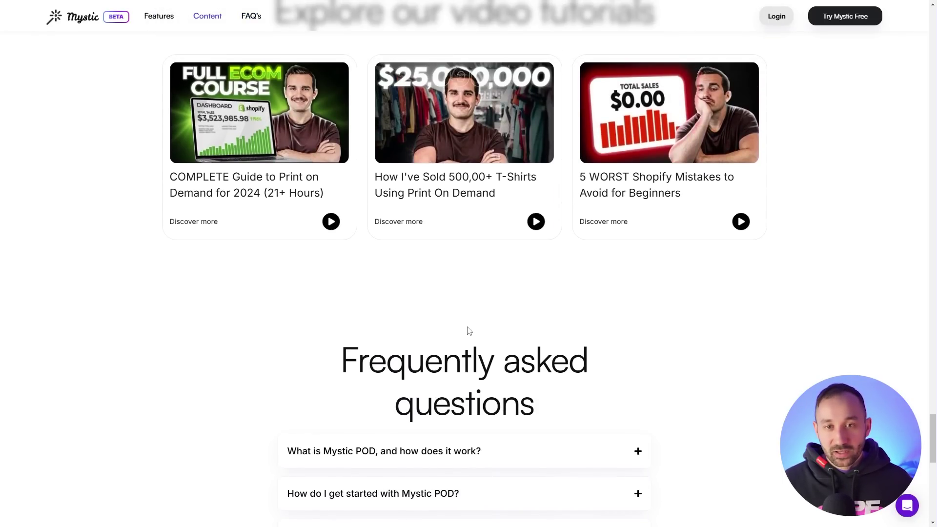
{"action": "scroll", "coordinate": [468, 330], "scroll_direction": "up", "scroll_amount": 2}
{"action": "scroll", "coordinate": [854, 300], "scroll_direction": "up", "scroll_amount": 4}
{"action": "scroll", "coordinate": [853, 299], "scroll_direction": "down", "scroll_amount": 12}
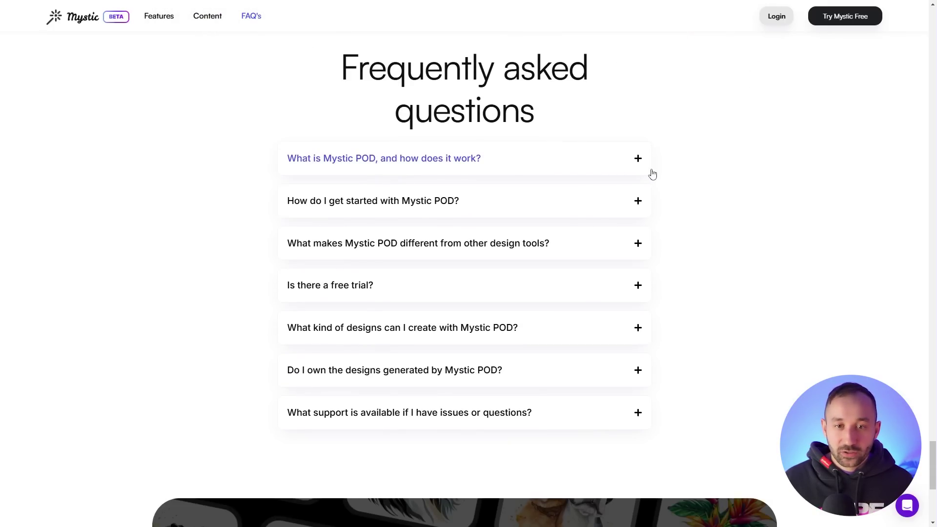
{"action": "scroll", "coordinate": [652, 174], "scroll_direction": "down", "scroll_amount": 5}
{"action": "scroll", "coordinate": [639, 291], "scroll_direction": "up", "scroll_amount": 7}
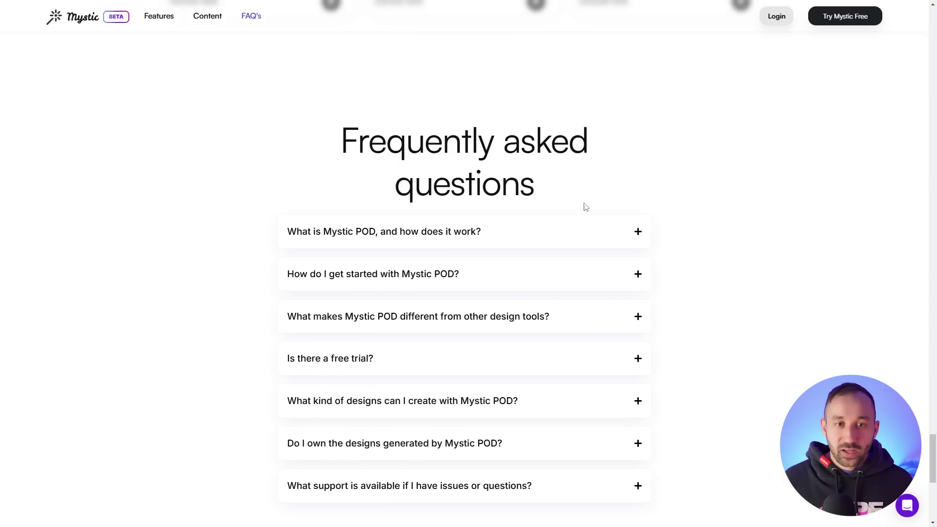
{"action": "scroll", "coordinate": [780, 351], "scroll_direction": "up", "scroll_amount": 15}
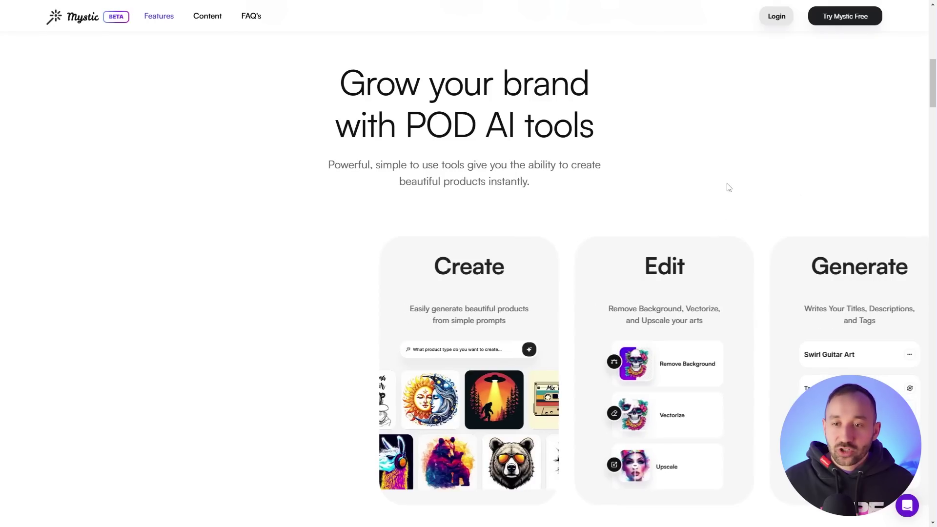
{"action": "scroll", "coordinate": [729, 187], "scroll_direction": "up", "scroll_amount": 8}
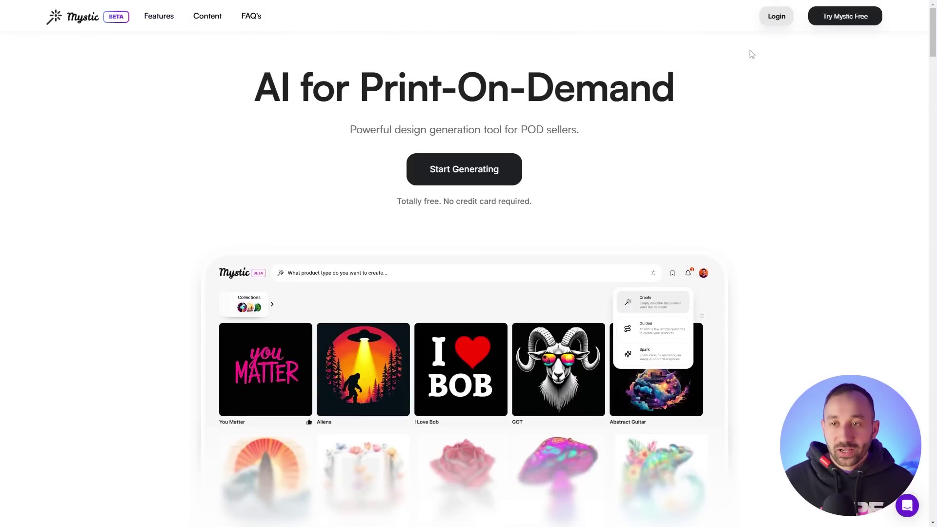
Step: Log in to the Mystic app and look over the design grid
{"action": "left_click", "coordinate": [776, 17]}
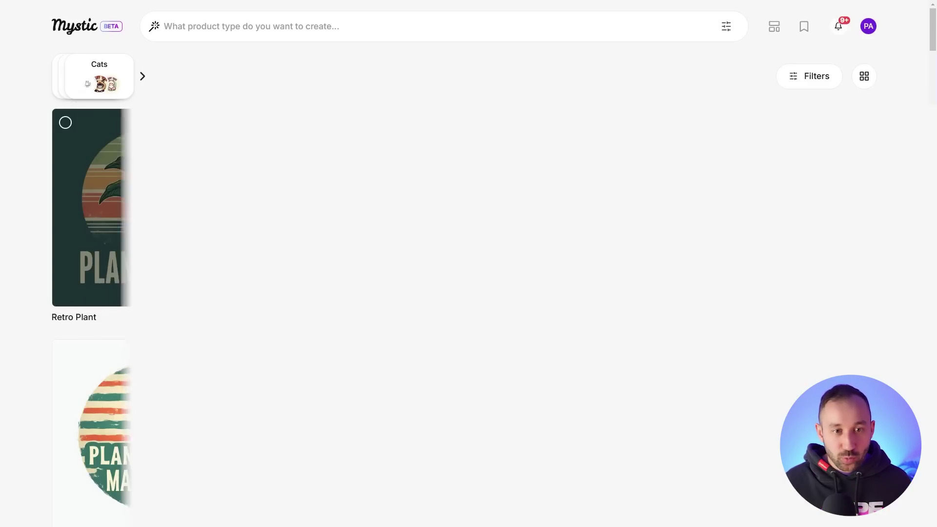
{"action": "scroll", "coordinate": [185, 173], "scroll_direction": "down", "scroll_amount": 3}
{"action": "scroll", "coordinate": [274, 244], "scroll_direction": "down", "scroll_amount": 2}
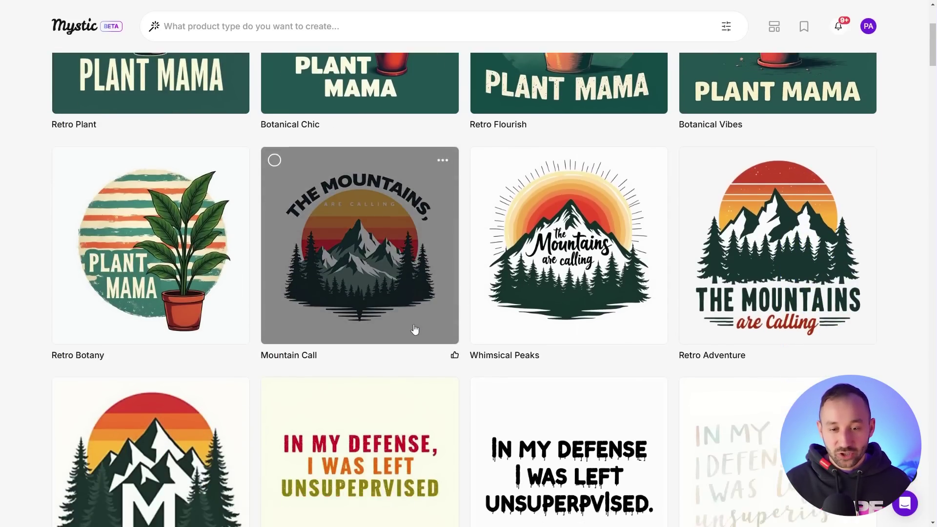
{"action": "scroll", "coordinate": [317, 341], "scroll_direction": "up", "scroll_amount": 5}
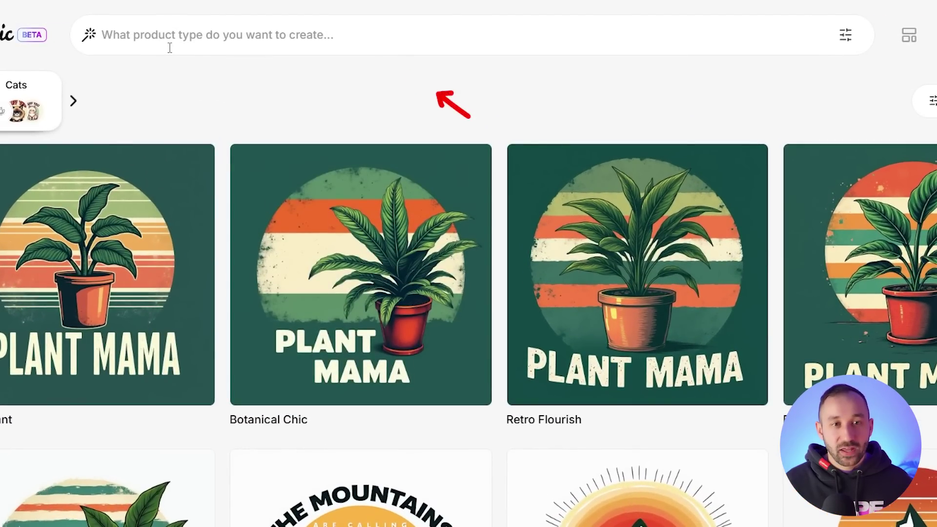
Step: Clear the old 'motorbike at sunset' prompt and glance at the creation modes list
{"action": "left_click", "coordinate": [164, 44]}
{"action": "type", "text": "motorbike at sunset"}
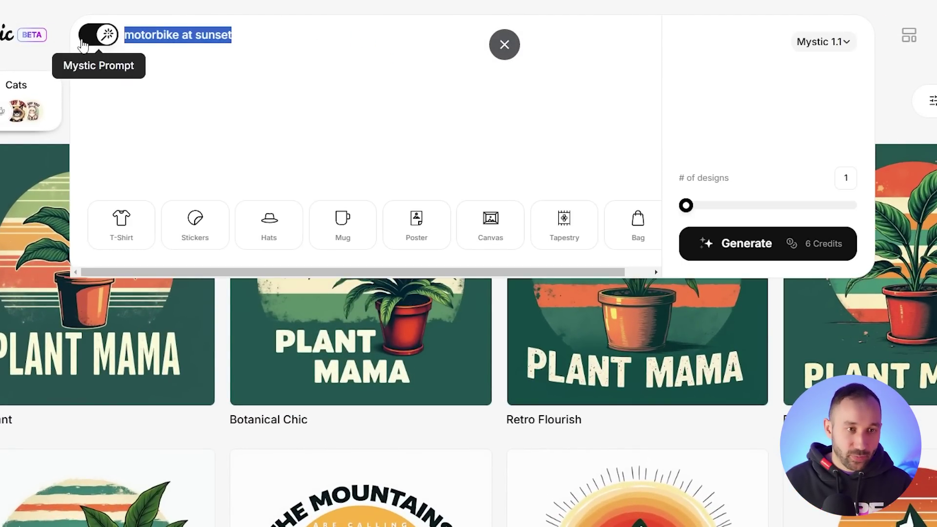
{"action": "key", "text": "BackSpace"}
{"action": "left_click", "coordinate": [872, 46]}
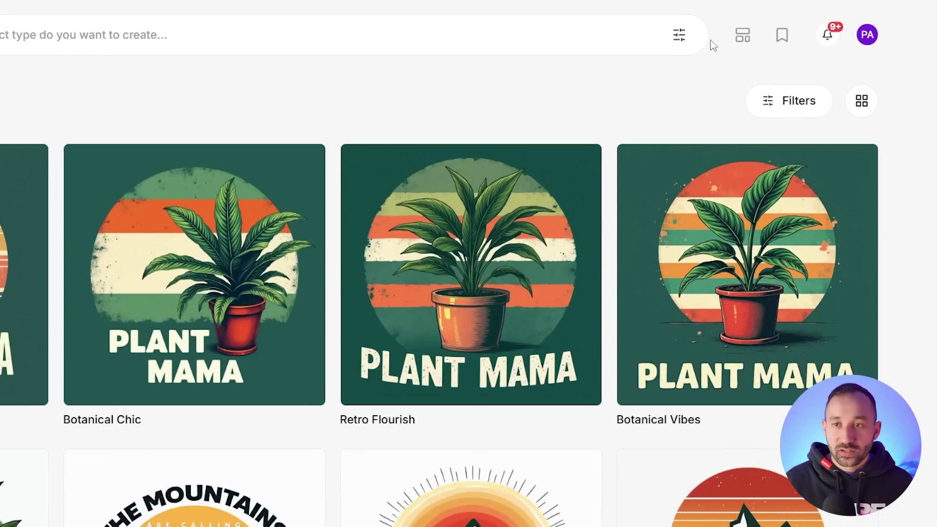
{"action": "left_click", "coordinate": [681, 37]}
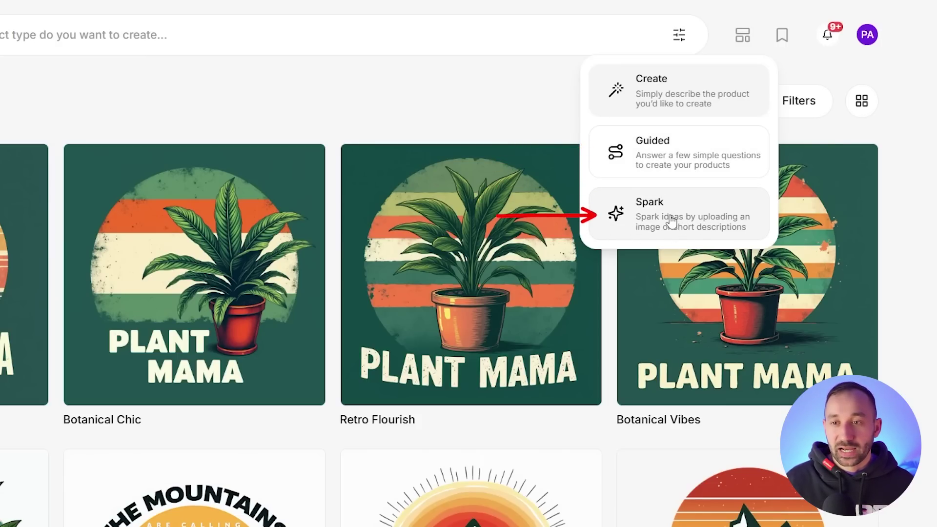
{"action": "left_click", "coordinate": [439, 93]}
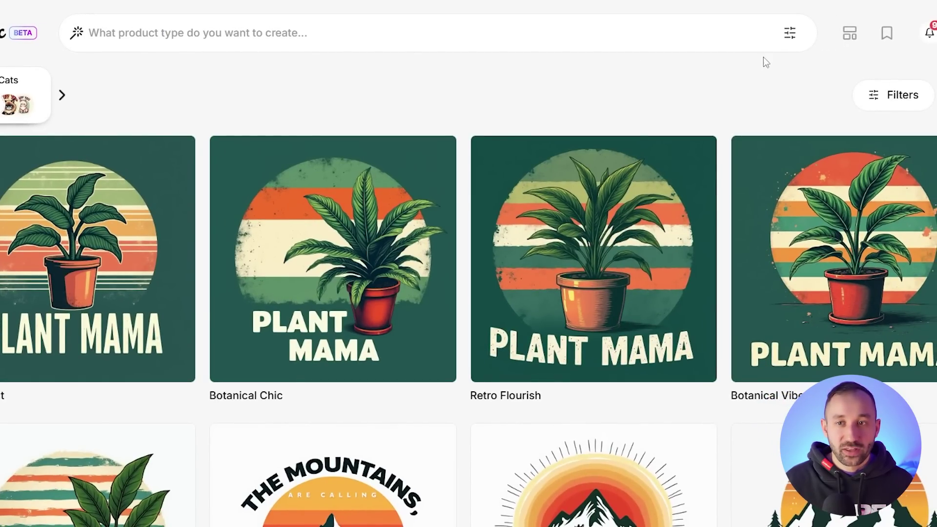
Step: Enter 'motorbike at sunset' as the design prompt
{"action": "left_click", "coordinate": [235, 31]}
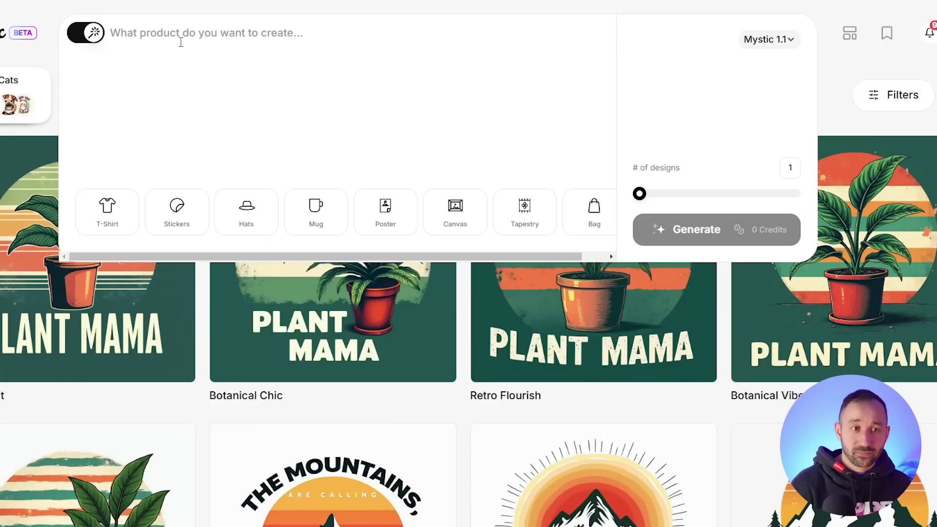
{"action": "type", "text": "moto"}
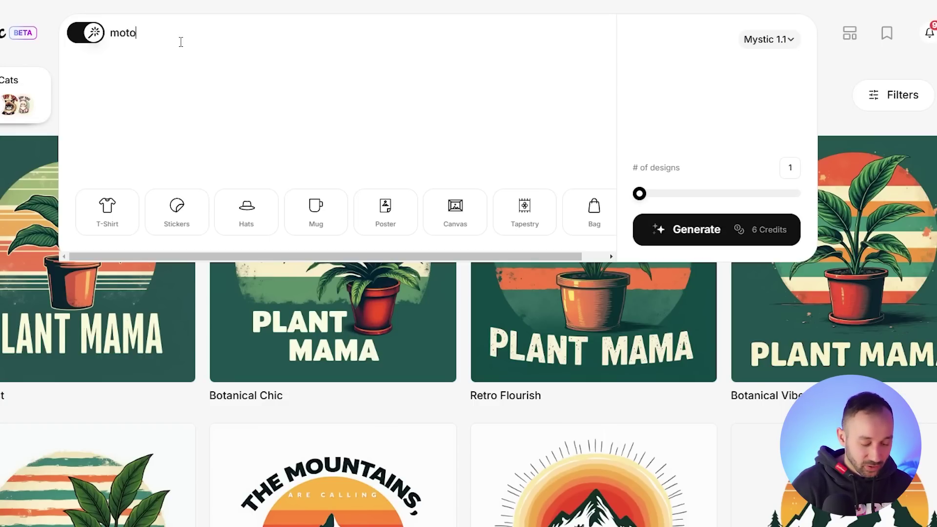
{"action": "type", "text": "rbike at sunset"}
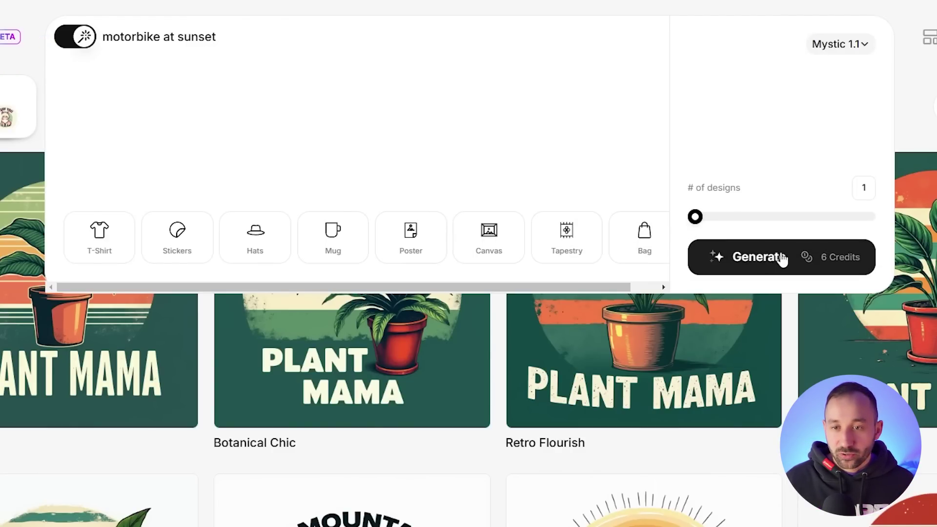
Step: Set the number-of-designs slider to 8, making Generate cost 48 credits
{"action": "left_click_drag", "start_coordinate": [703, 220], "coordinate": [795, 217]}
{"action": "mouse_move", "coordinate": [876, 220]}
{"action": "left_mouse_down"}
{"action": "mouse_move", "coordinate": [768, 217]}
{"action": "mouse_move", "coordinate": [866, 219]}
{"action": "left_mouse_up"}
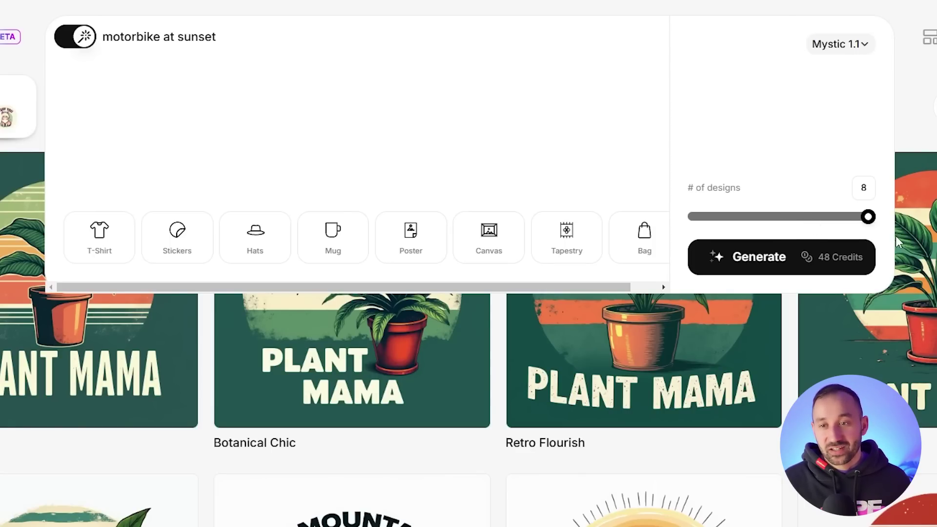
{"action": "left_click_drag", "start_coordinate": [825, 229], "coordinate": [679, 219]}
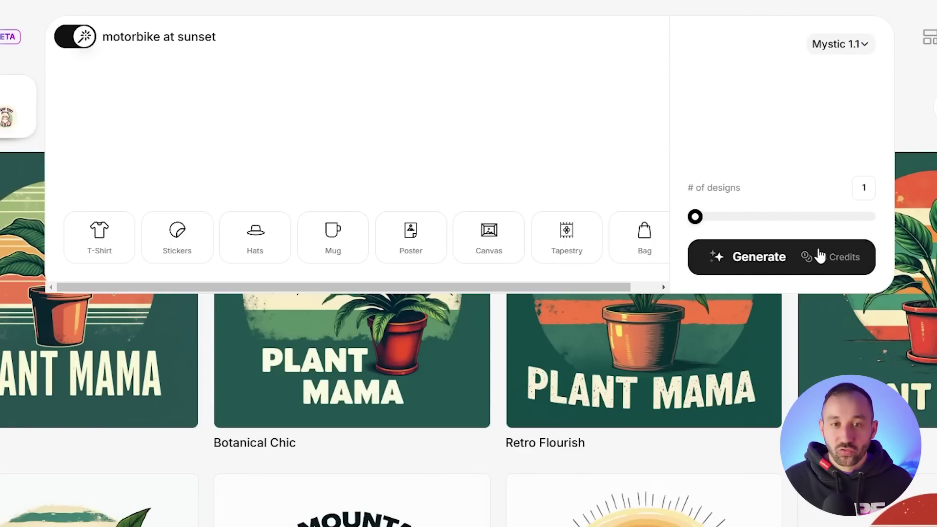
{"action": "left_click_drag", "start_coordinate": [695, 217], "coordinate": [794, 217]}
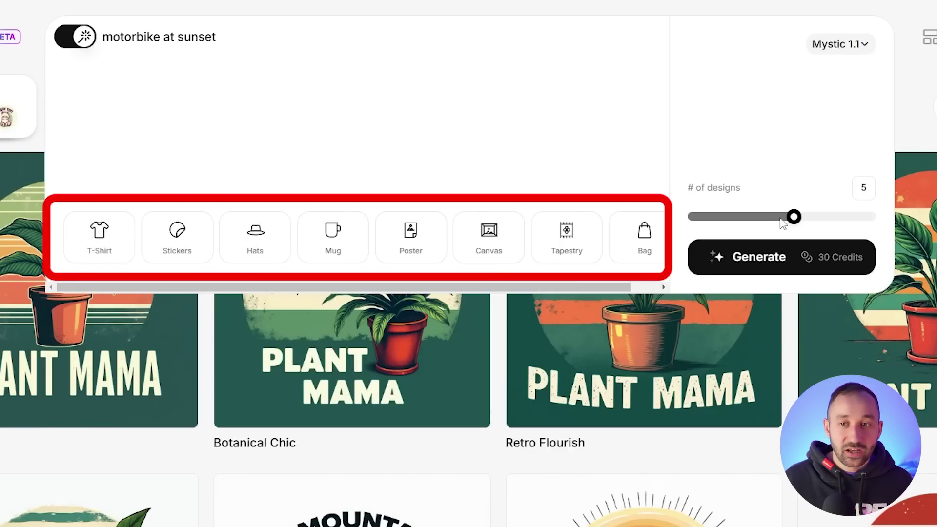
{"action": "left_click_drag", "start_coordinate": [781, 220], "coordinate": [824, 223]}
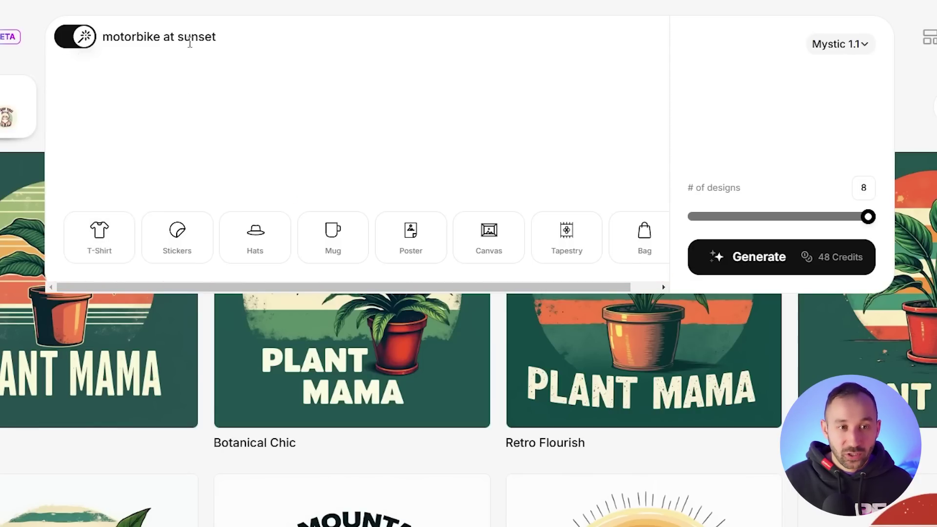
Step: Choose T-Shirt as the product and pick the Retro Sunset style
{"action": "left_click", "coordinate": [107, 246]}
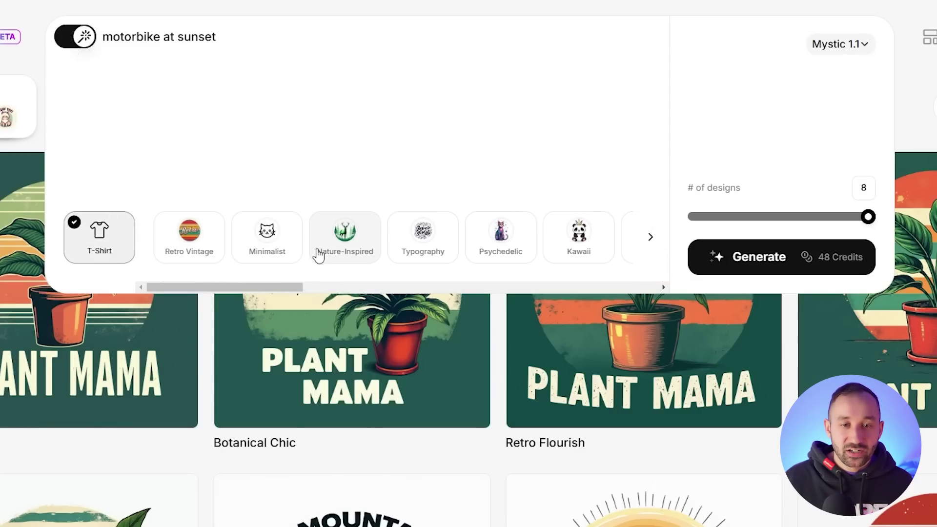
{"action": "mouse_move", "coordinate": [188, 254]}
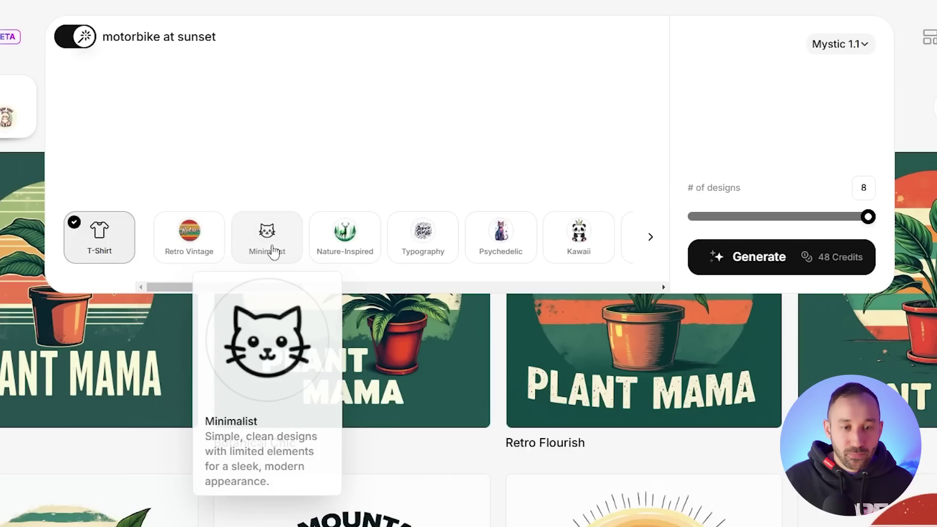
{"action": "mouse_move", "coordinate": [361, 244]}
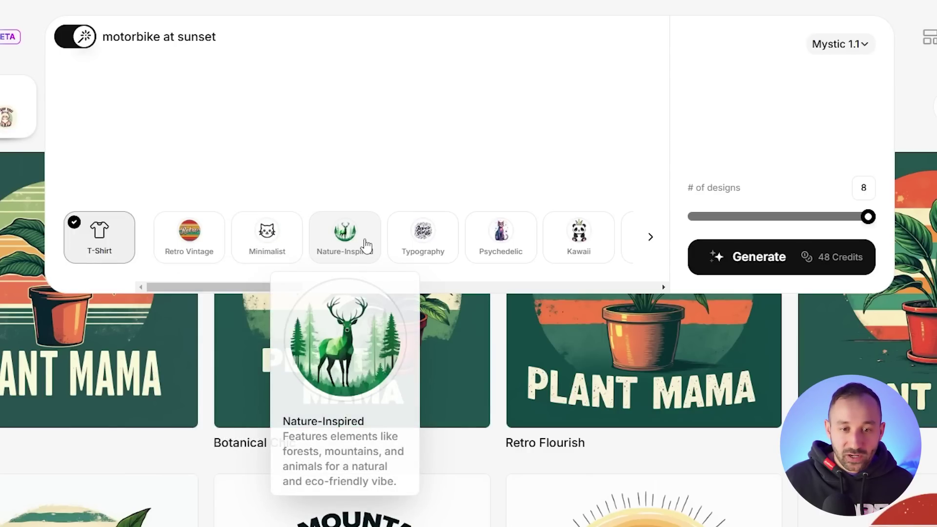
{"action": "left_click_drag", "start_coordinate": [293, 287], "coordinate": [591, 290]}
{"action": "mouse_move", "coordinate": [500, 234]}
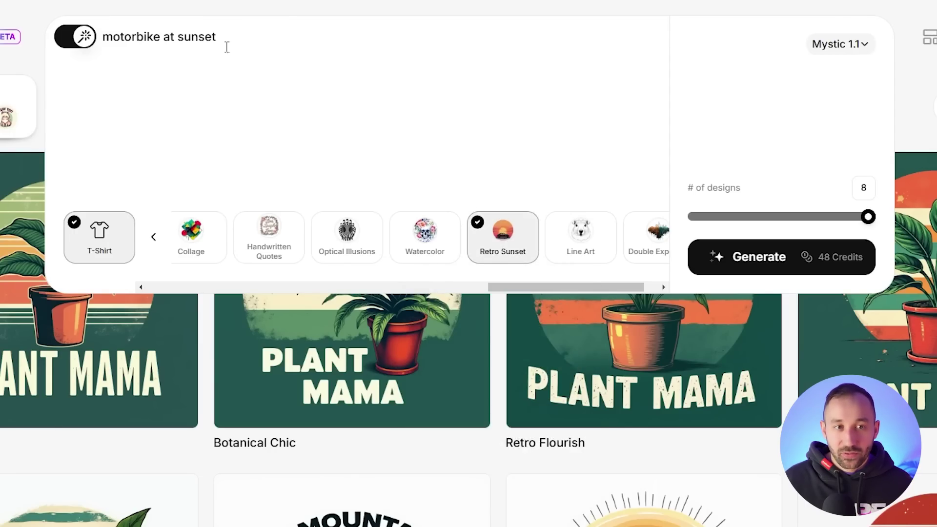
{"action": "scroll", "coordinate": [566, 287], "scroll_direction": "left", "scroll_amount": 5}
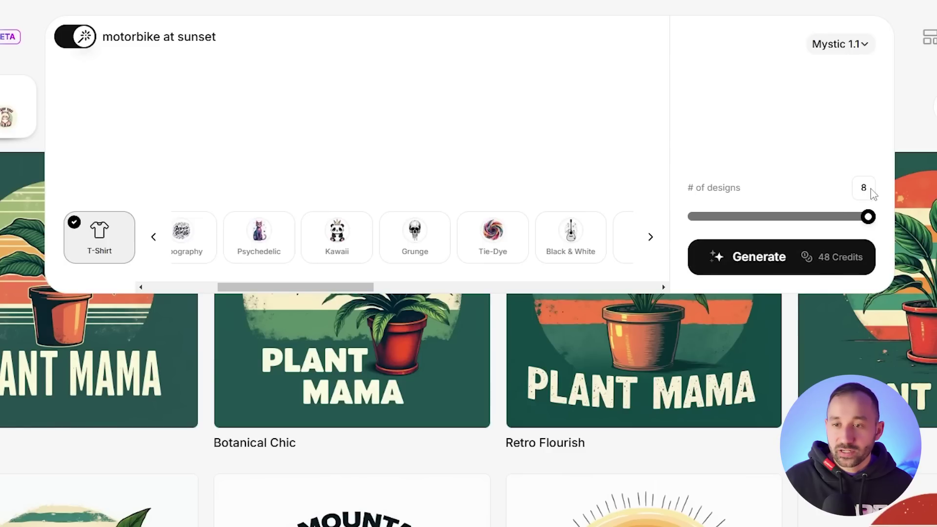
Step: Start generating the motorbike designs and browse the Stickers style options
{"action": "left_click", "coordinate": [781, 267]}
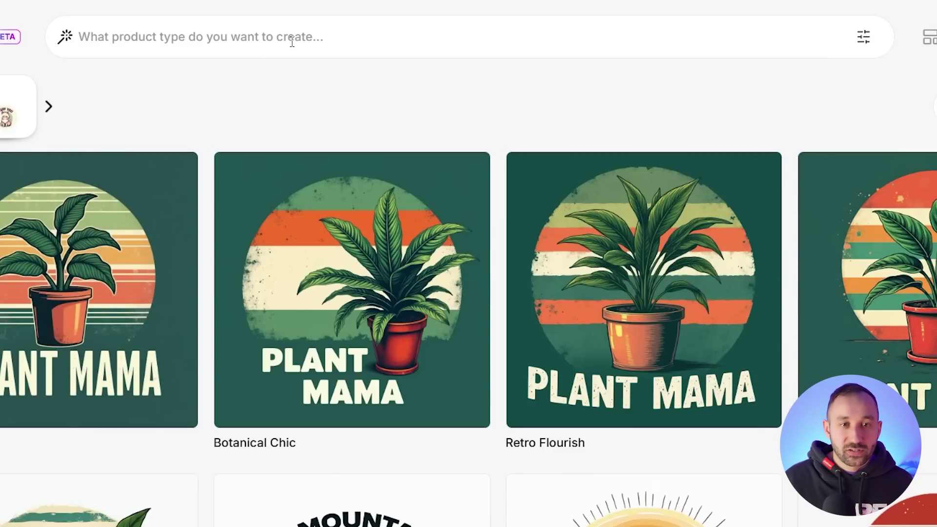
{"action": "left_click", "coordinate": [292, 43]}
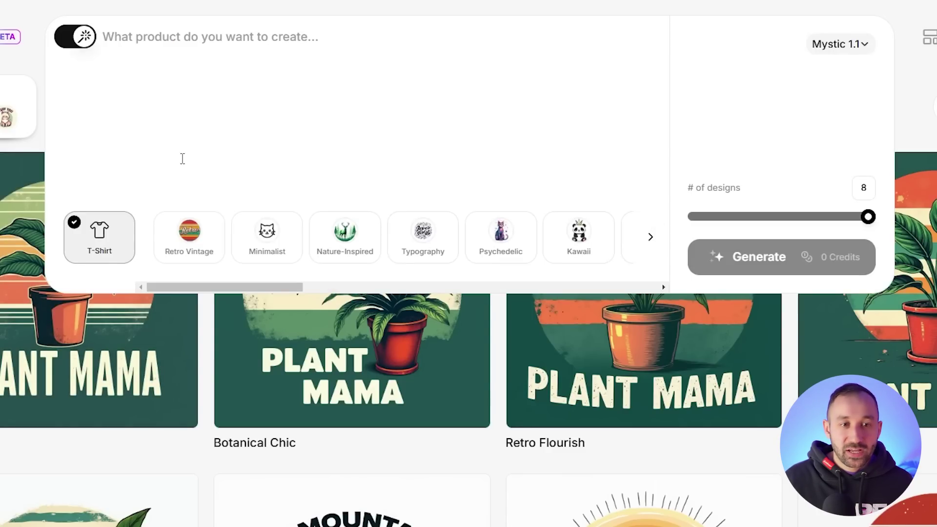
{"action": "left_click", "coordinate": [105, 232]}
{"action": "left_click", "coordinate": [201, 249]}
{"action": "left_click_drag", "start_coordinate": [441, 287], "coordinate": [654, 285]}
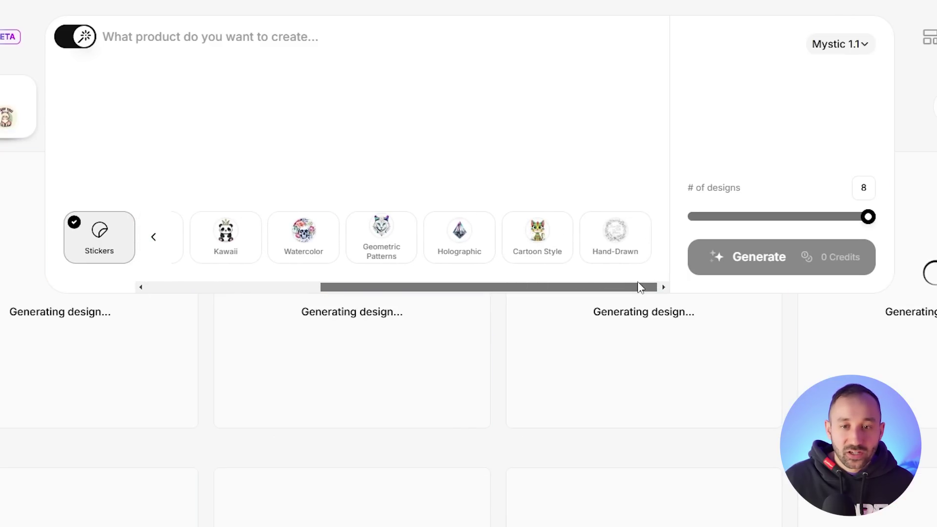
Step: Browse the Mug style options while the eight designs finish generating
{"action": "left_click", "coordinate": [113, 241]}
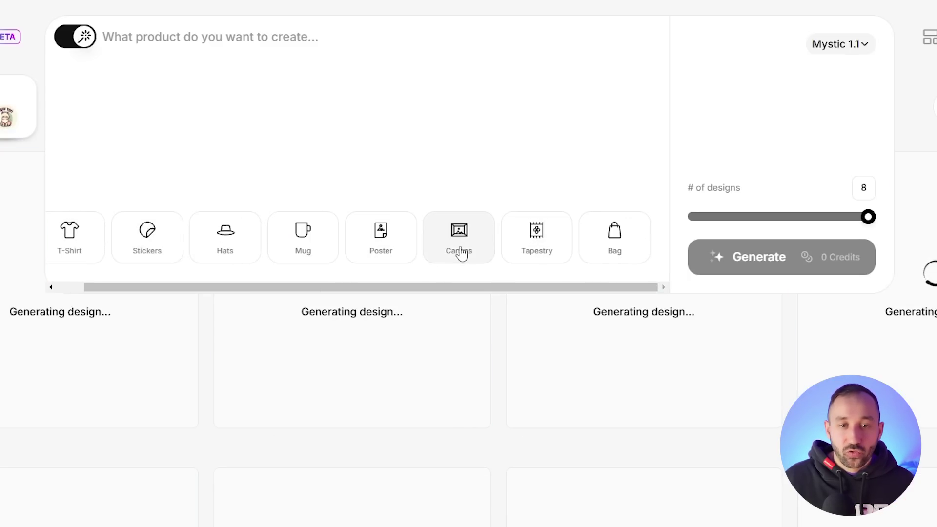
{"action": "left_click", "coordinate": [303, 239]}
{"action": "left_click_drag", "start_coordinate": [291, 283], "coordinate": [323, 280]}
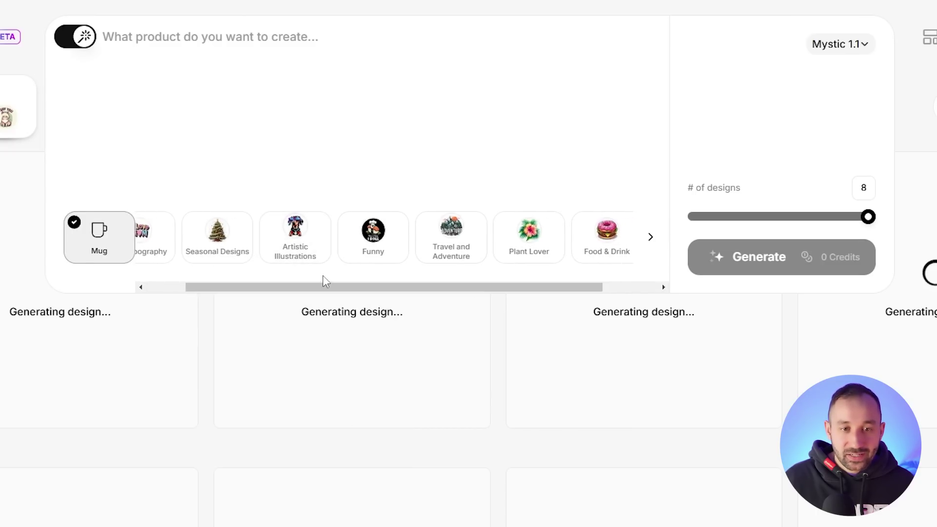
{"action": "scroll", "coordinate": [571, 290], "scroll_direction": "right", "scroll_amount": 2}
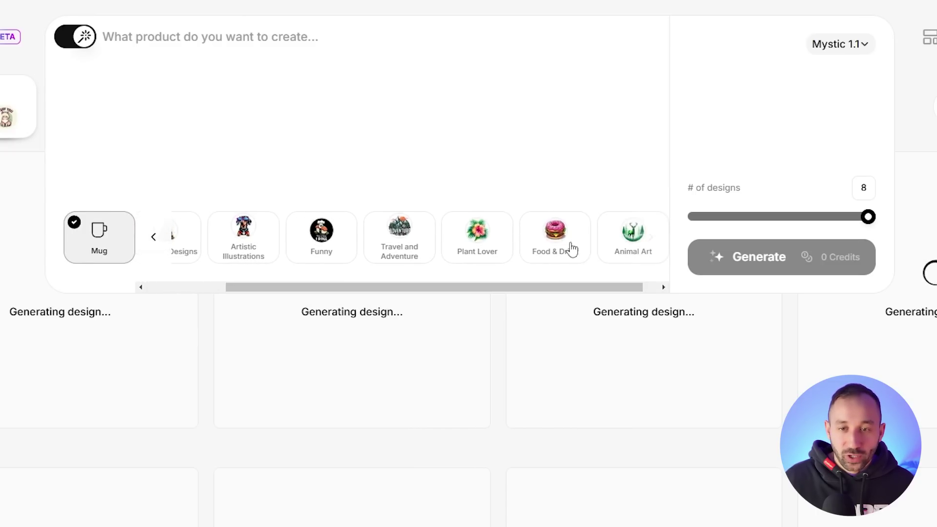
{"action": "scroll", "coordinate": [569, 247], "scroll_direction": "left", "scroll_amount": 4}
{"action": "left_click", "coordinate": [126, 236]}
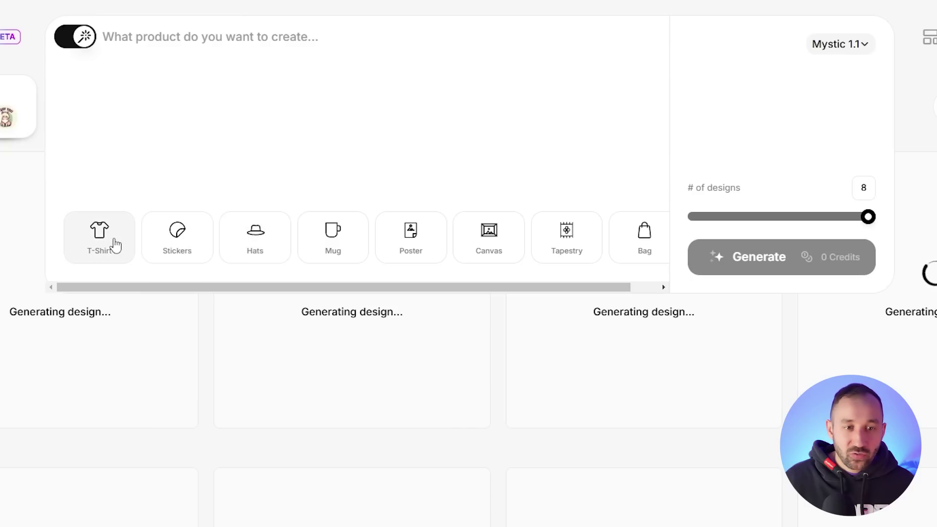
{"action": "scroll", "coordinate": [481, 292], "scroll_direction": "right", "scroll_amount": 1}
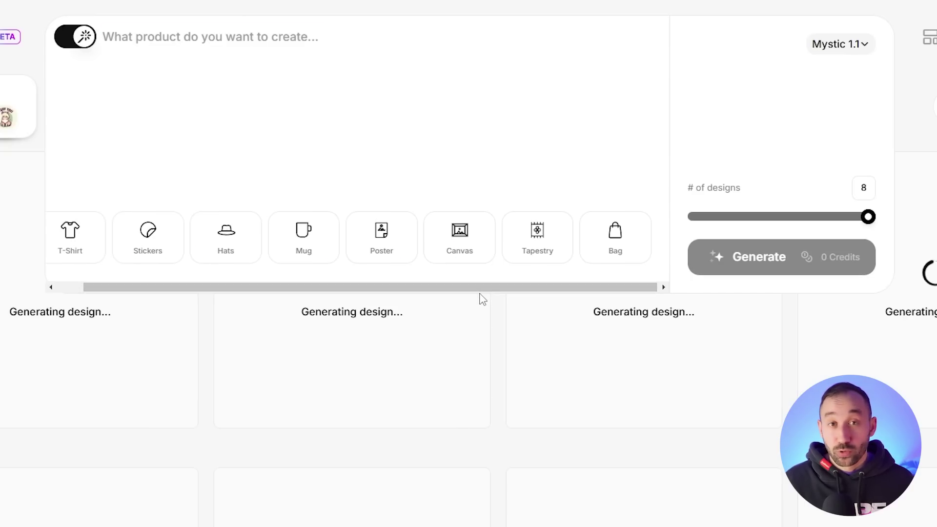
{"action": "scroll", "coordinate": [328, 297], "scroll_direction": "left", "scroll_amount": 1}
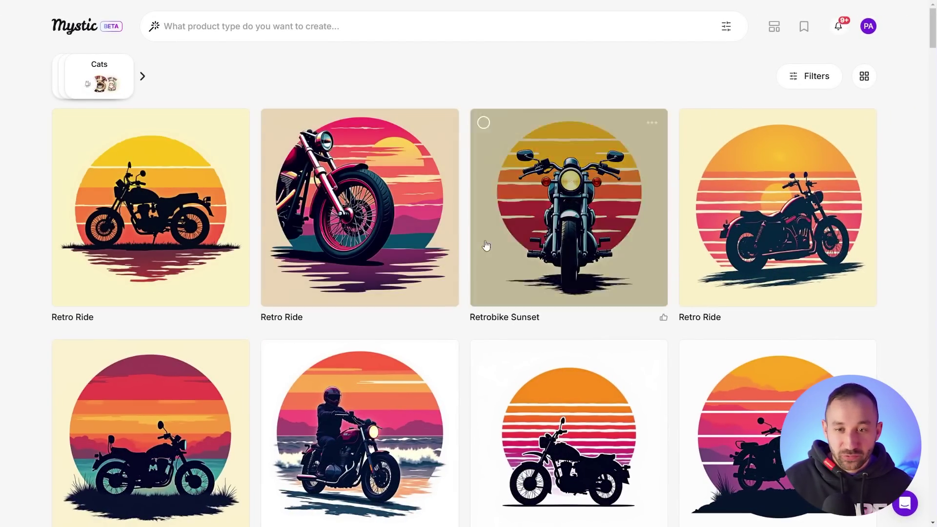
Step: Open and close the Sunset Journey design's details
{"action": "scroll", "coordinate": [806, 261], "scroll_direction": "down", "scroll_amount": 2}
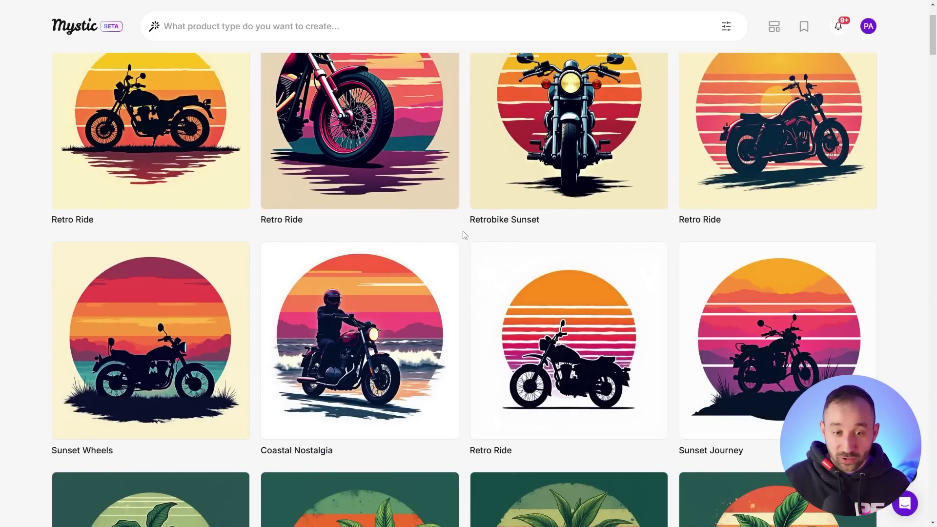
{"action": "scroll", "coordinate": [409, 363], "scroll_direction": "up", "scroll_amount": 1}
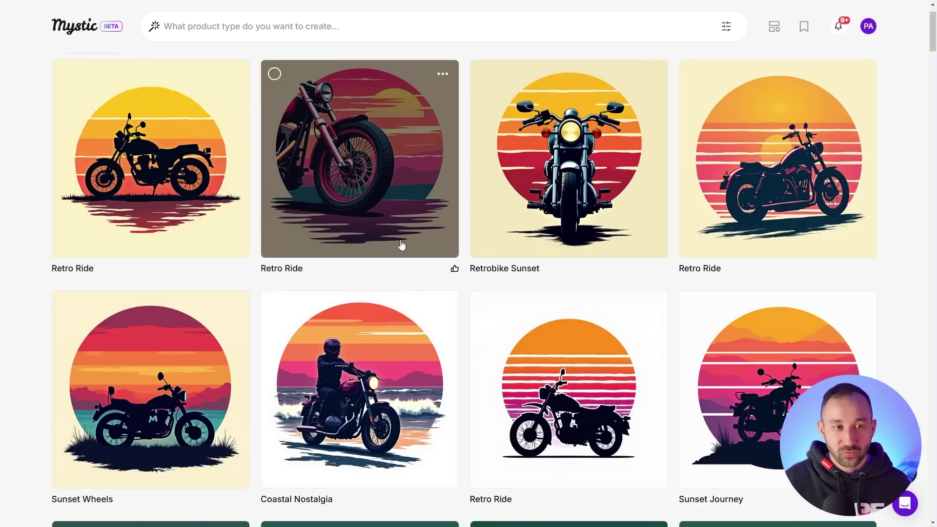
{"action": "scroll", "coordinate": [606, 198], "scroll_direction": "up", "scroll_amount": 1}
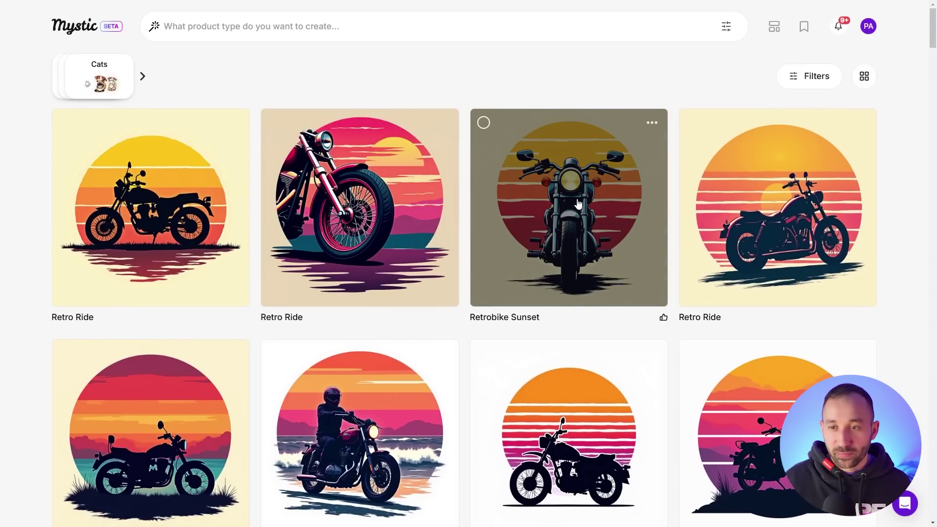
{"action": "scroll", "coordinate": [454, 104], "scroll_direction": "down", "scroll_amount": 1}
{"action": "scroll", "coordinate": [611, 317], "scroll_direction": "down", "scroll_amount": 1}
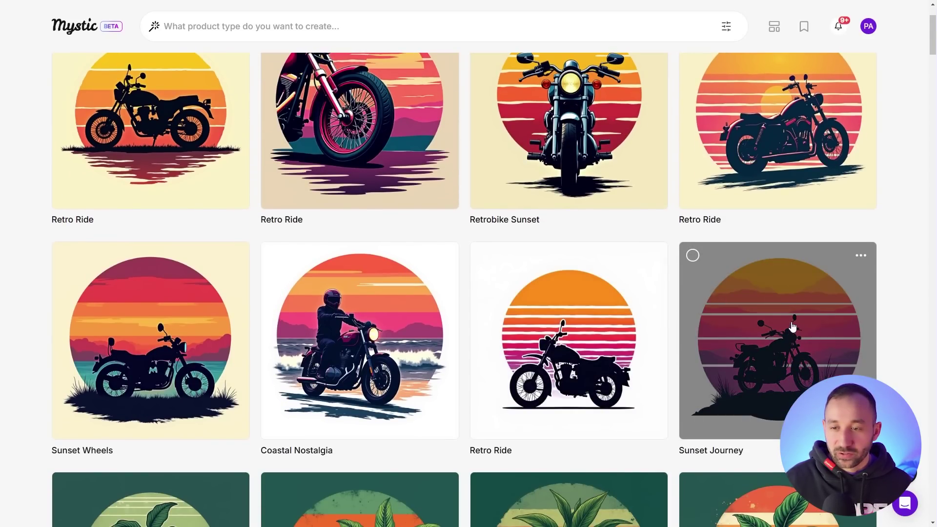
{"action": "left_click", "coordinate": [761, 308]}
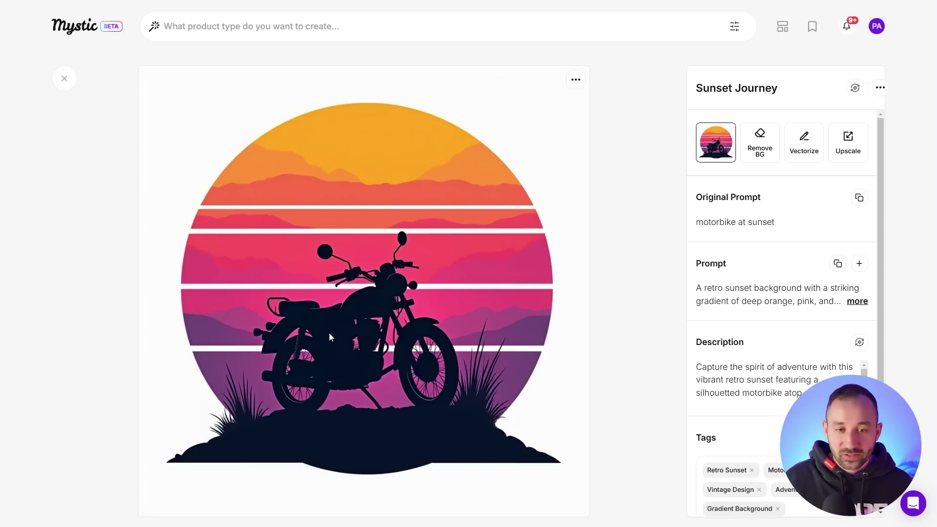
{"action": "left_click", "coordinate": [64, 79]}
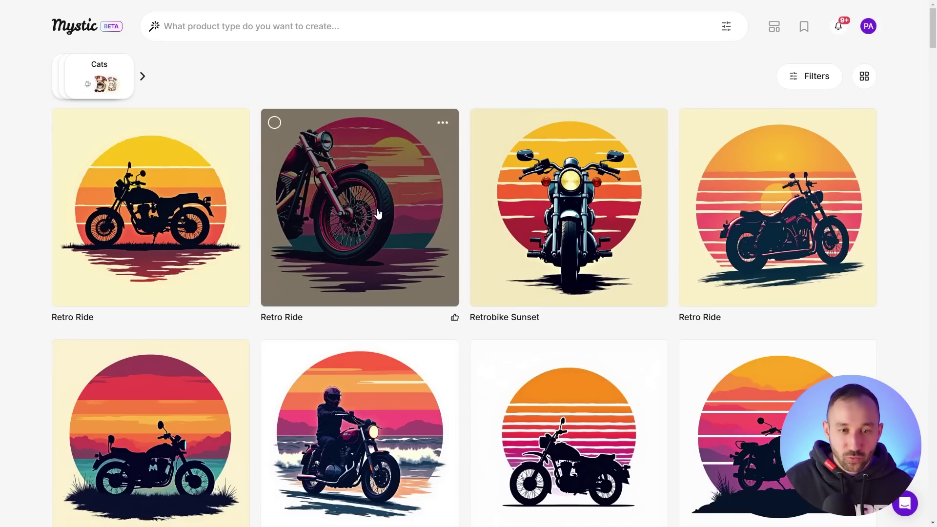
Step: Review the second Retro Ride details, then select the first two Retro Ride designs
{"action": "left_click", "coordinate": [379, 214]}
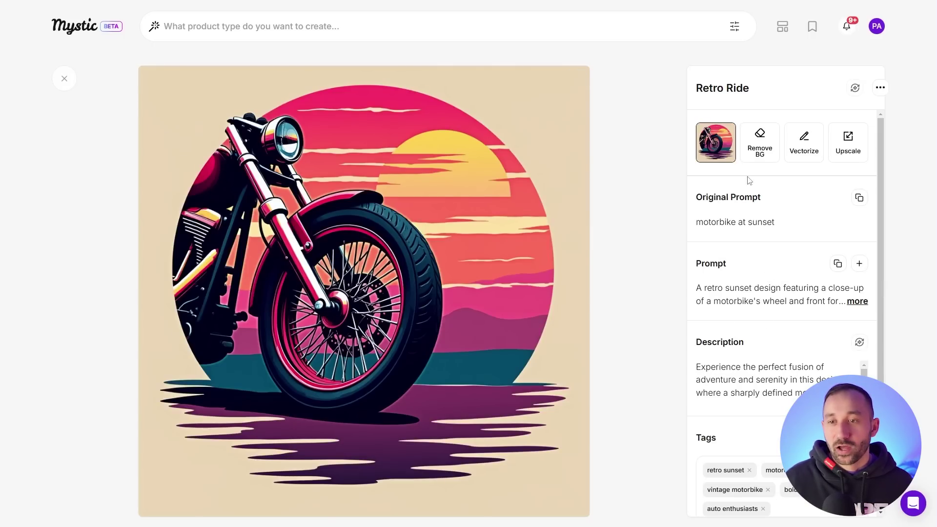
{"action": "scroll", "coordinate": [786, 271], "scroll_direction": "down", "scroll_amount": 1}
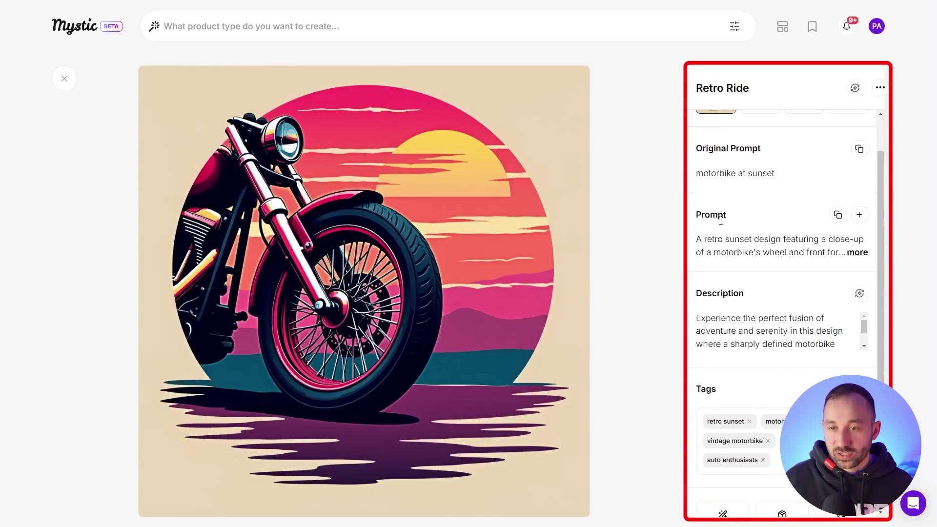
{"action": "scroll", "coordinate": [781, 254], "scroll_direction": "down", "scroll_amount": 1}
{"action": "scroll", "coordinate": [830, 280], "scroll_direction": "down", "scroll_amount": 1}
{"action": "scroll", "coordinate": [865, 279], "scroll_direction": "up", "scroll_amount": 1}
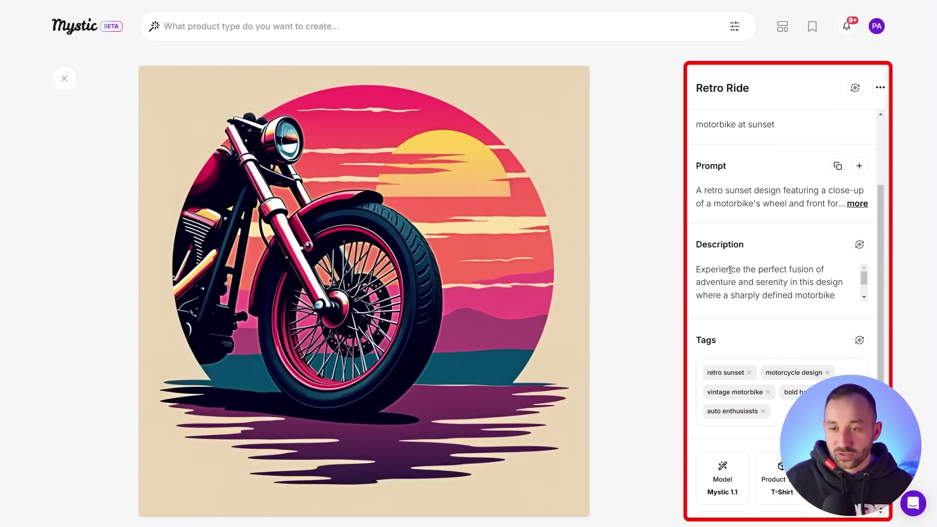
{"action": "left_click_drag", "start_coordinate": [699, 267], "coordinate": [850, 300]}
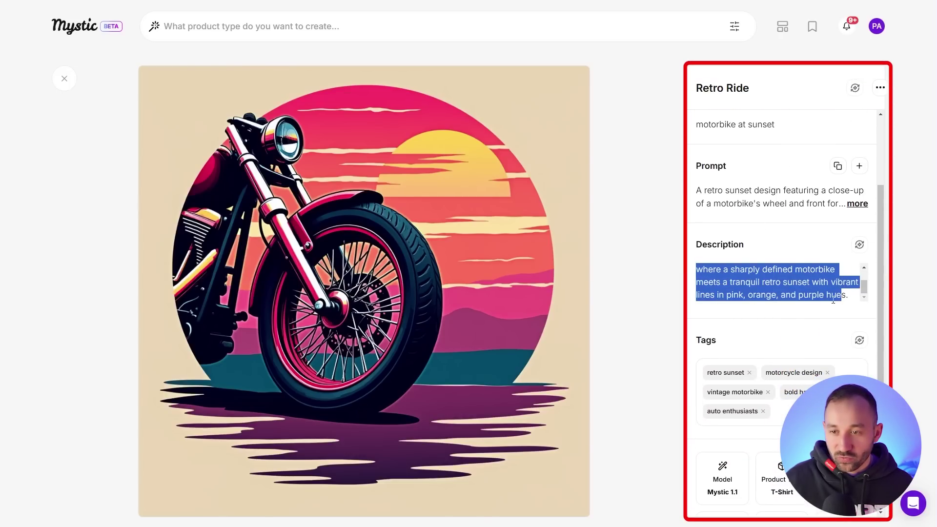
{"action": "scroll", "coordinate": [742, 323], "scroll_direction": "down", "scroll_amount": 1}
{"action": "scroll", "coordinate": [765, 355], "scroll_direction": "up", "scroll_amount": 3}
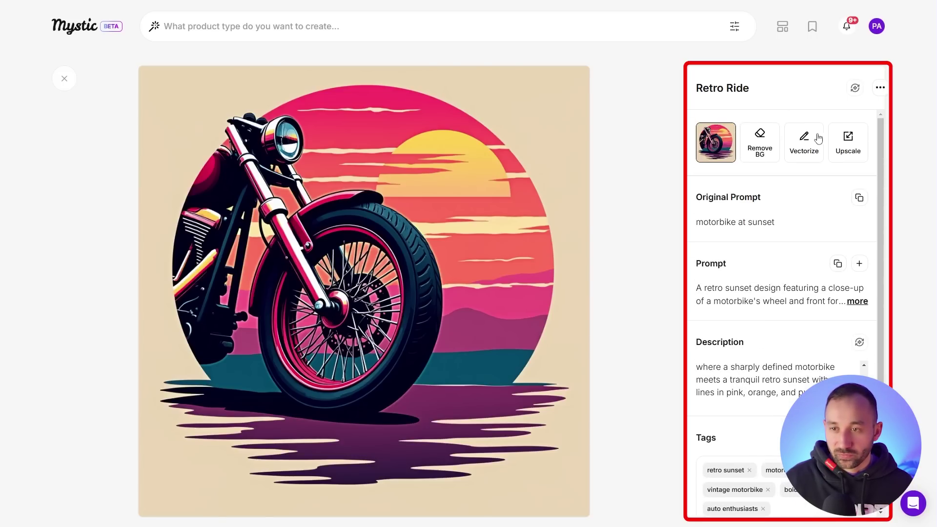
{"action": "left_click", "coordinate": [64, 79]}
{"action": "left_click", "coordinate": [172, 129]}
{"action": "left_click", "coordinate": [389, 134]}
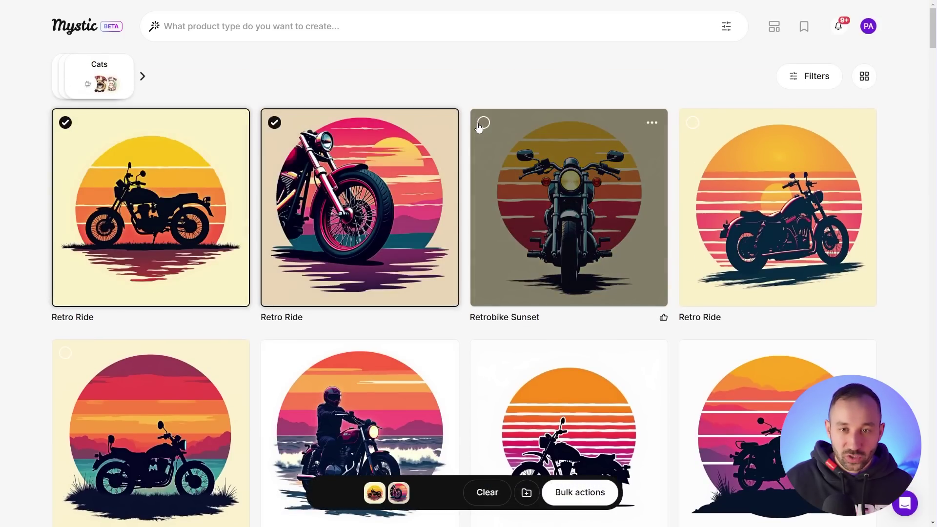
Step: Select Retrobike Sunset and view the bulk options: Remix, Remove BG, Upscale, Vectorize, Download, Delete
{"action": "left_click", "coordinate": [484, 125]}
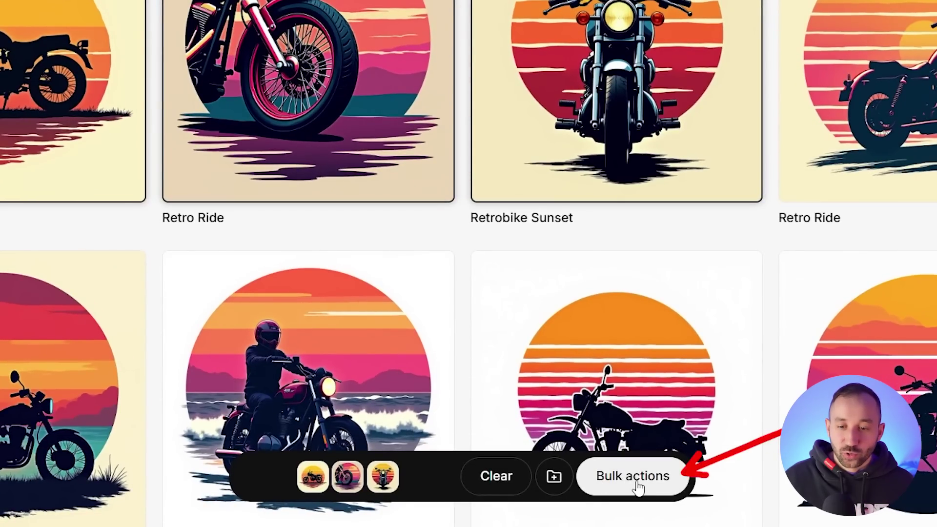
{"action": "left_click", "coordinate": [618, 483]}
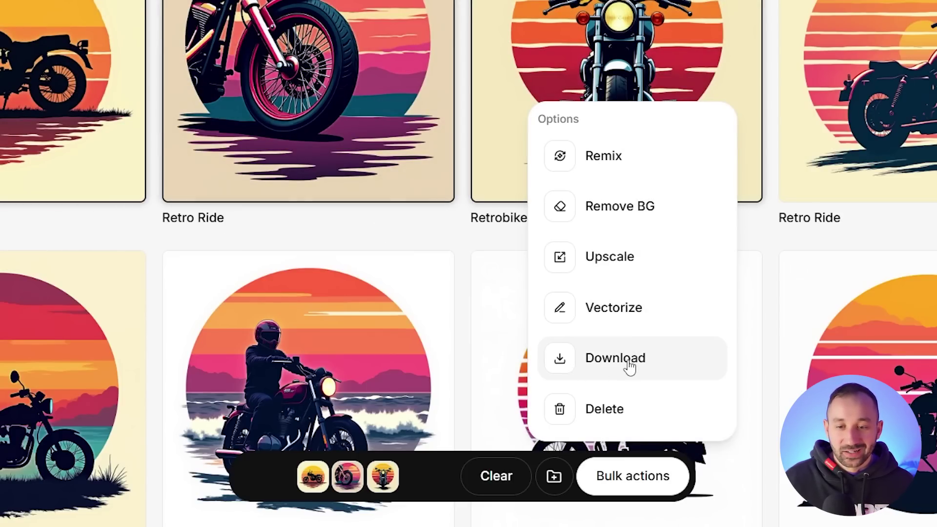
{"action": "scroll", "coordinate": [611, 378], "scroll_direction": "down", "scroll_amount": 1}
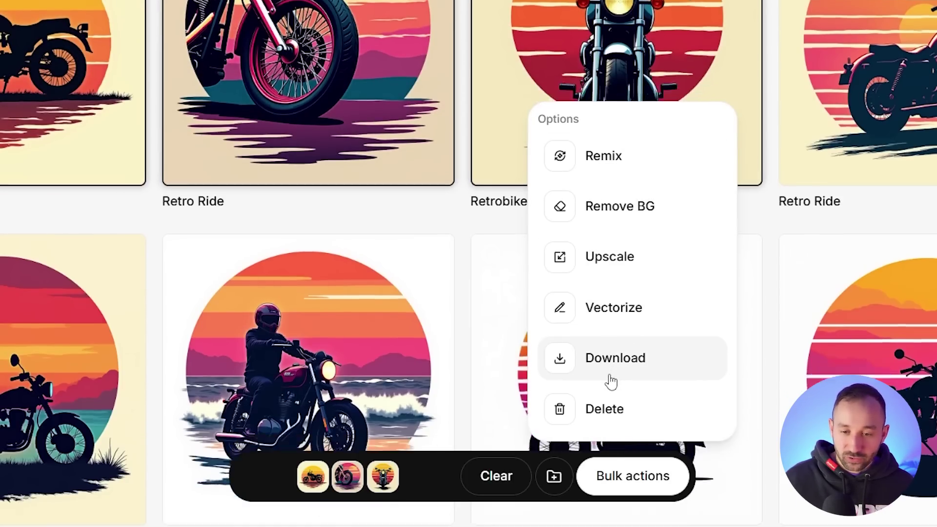
{"action": "scroll", "coordinate": [610, 380], "scroll_direction": "up", "scroll_amount": 1}
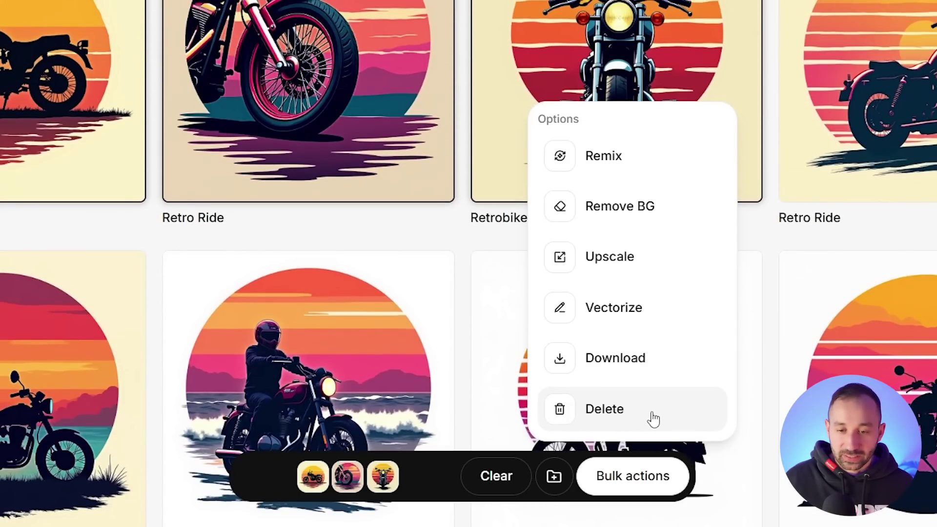
Step: Clear the selection of all three designs and display the gallery filter options
{"action": "left_click", "coordinate": [496, 476]}
{"action": "scroll", "coordinate": [428, 224], "scroll_direction": "down", "scroll_amount": 3}
{"action": "middle_click", "coordinate": [456, 179]}
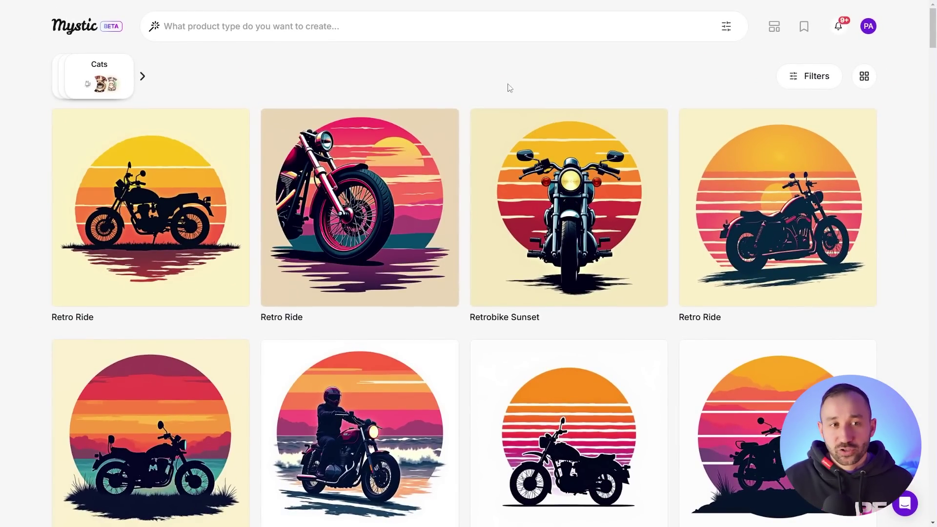
{"action": "left_click", "coordinate": [795, 78]}
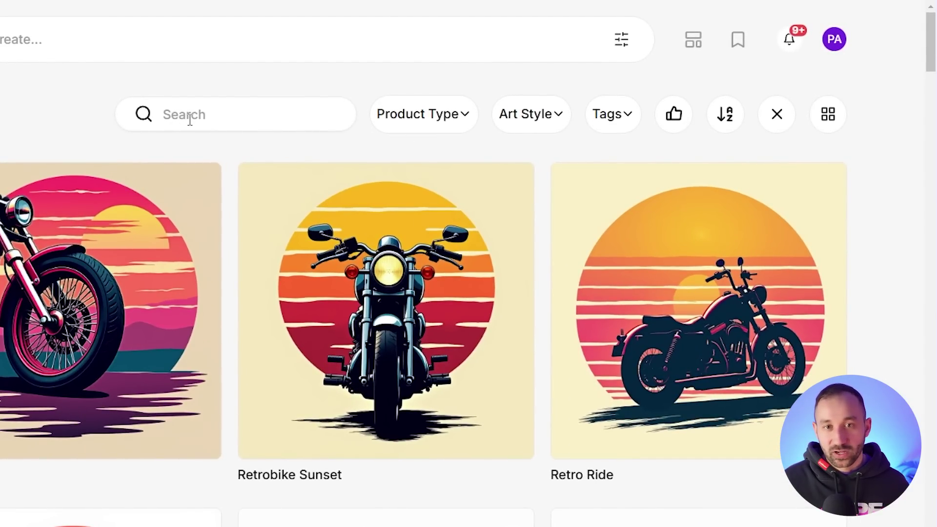
Step: Check the Product Type, Art Style and Tags filter lists
{"action": "scroll", "coordinate": [239, 216], "scroll_direction": "down", "scroll_amount": 5}
{"action": "scroll", "coordinate": [236, 218], "scroll_direction": "up", "scroll_amount": 5}
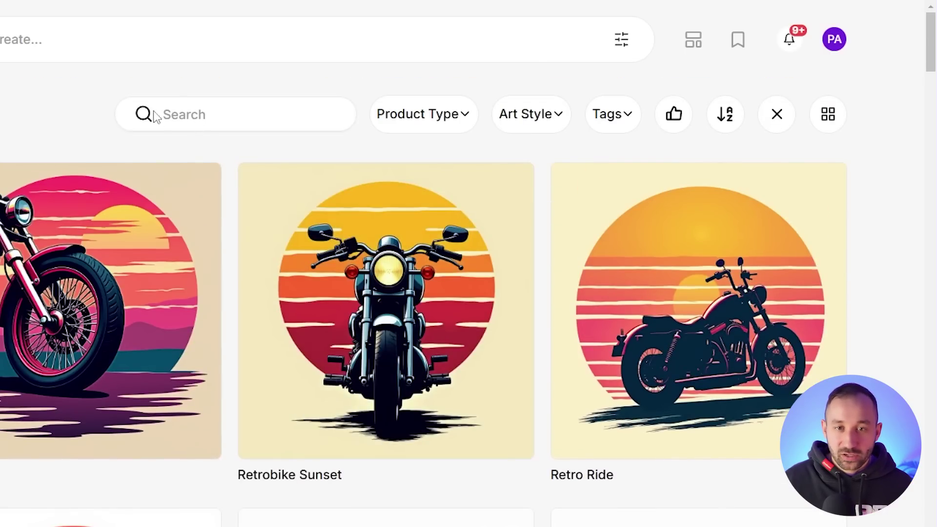
{"action": "left_click", "coordinate": [413, 126]}
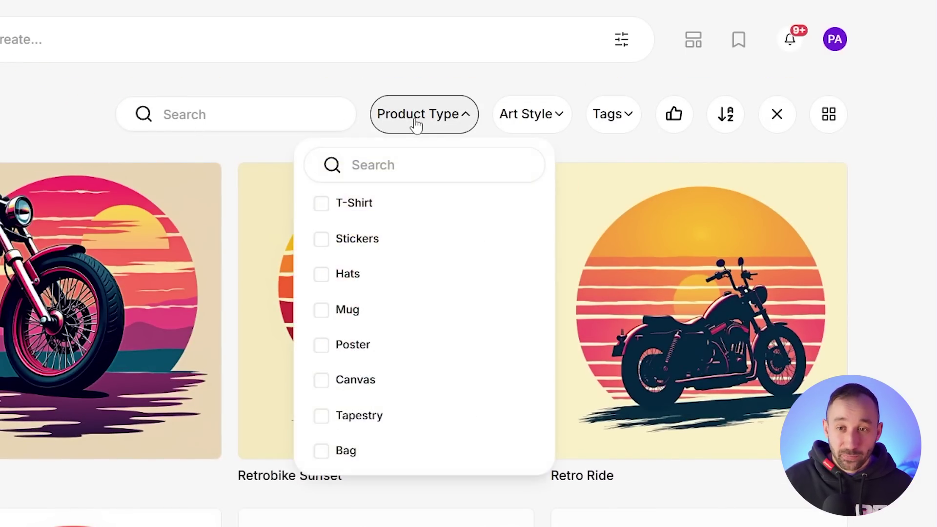
{"action": "left_click", "coordinate": [543, 118]}
{"action": "left_click", "coordinate": [588, 110]}
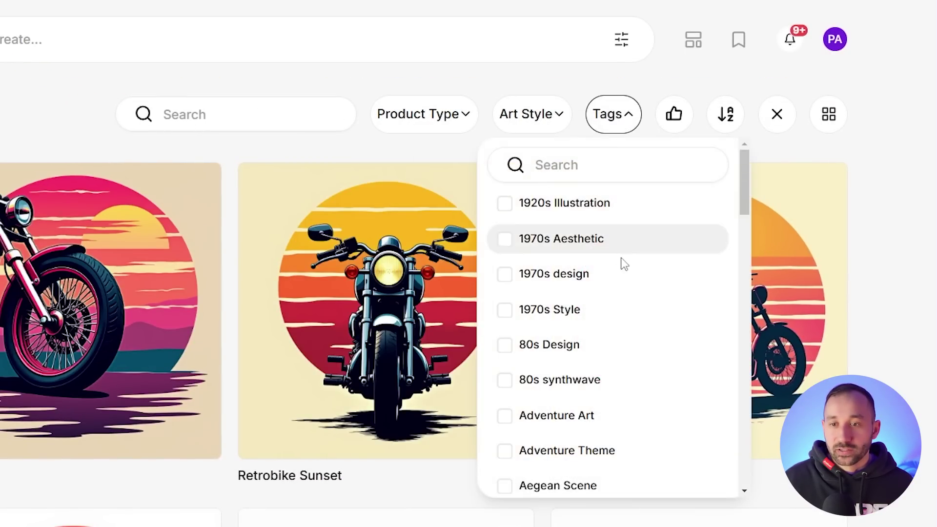
{"action": "left_click", "coordinate": [612, 89]}
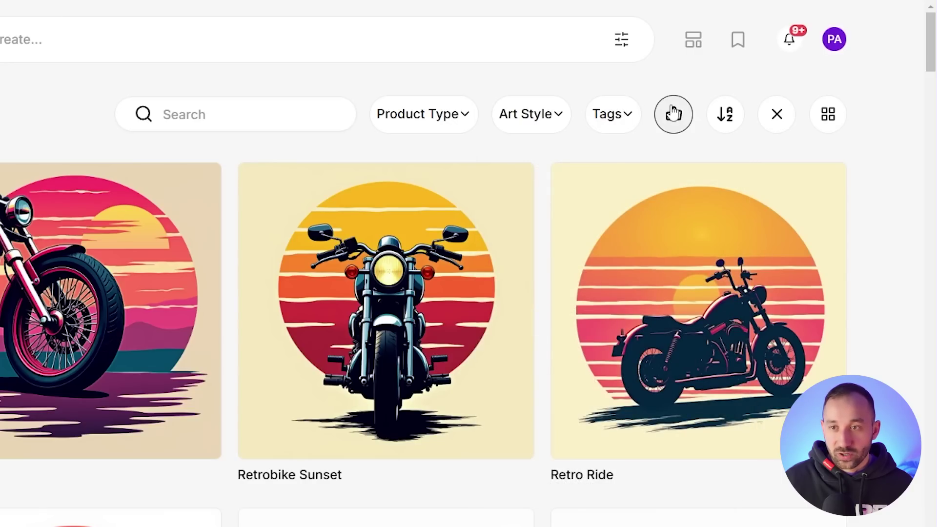
Step: Collapse the filters and switch the gallery to a nine-per-row compact grid
{"action": "left_click", "coordinate": [634, 110]}
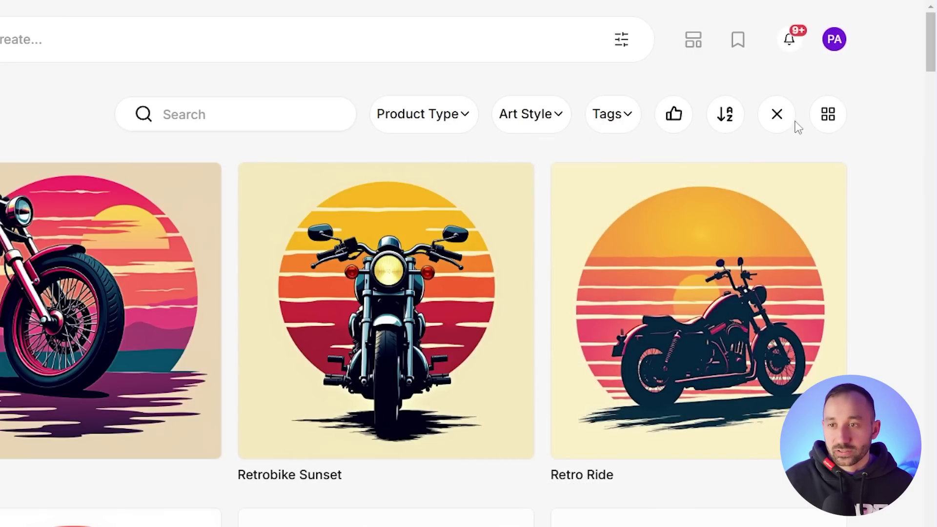
{"action": "left_click", "coordinate": [777, 113]}
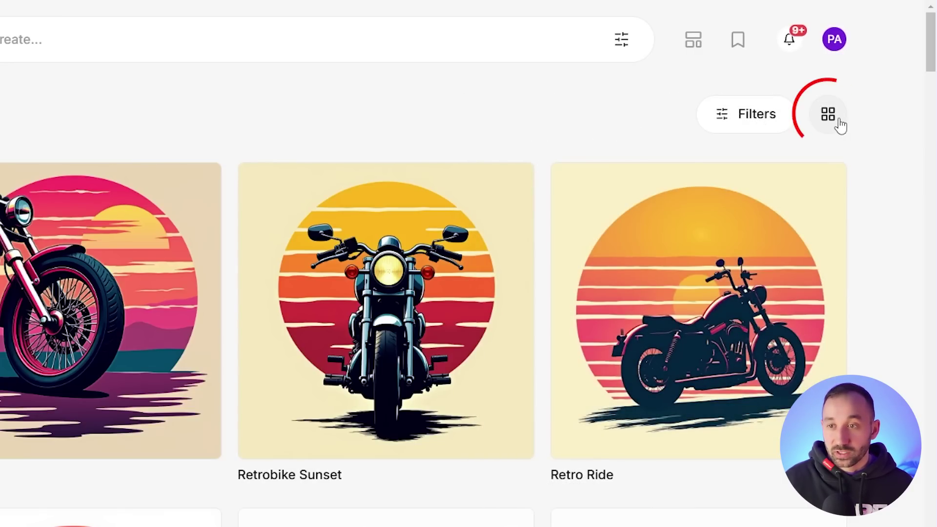
{"action": "left_click", "coordinate": [835, 121]}
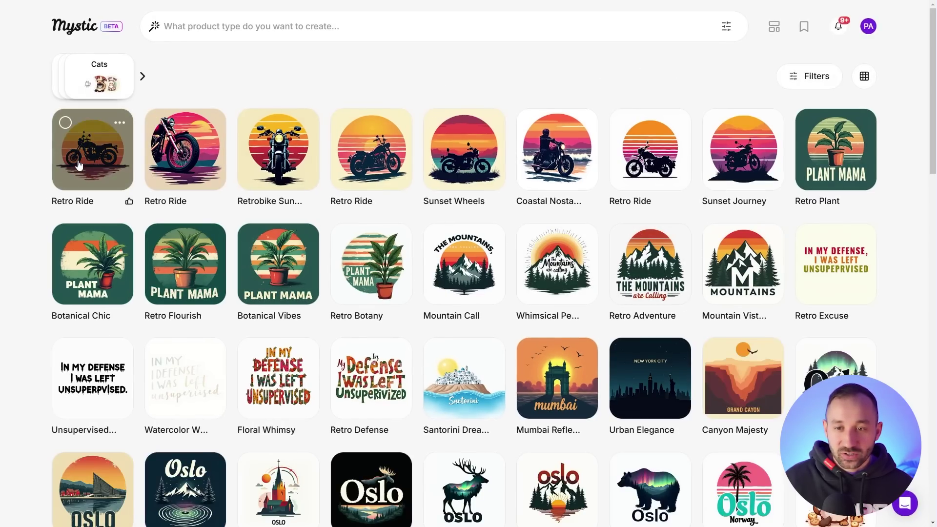
Step: Group the gallery by creation date and toggle selection of the Nov 4 group
{"action": "left_click", "coordinate": [865, 76]}
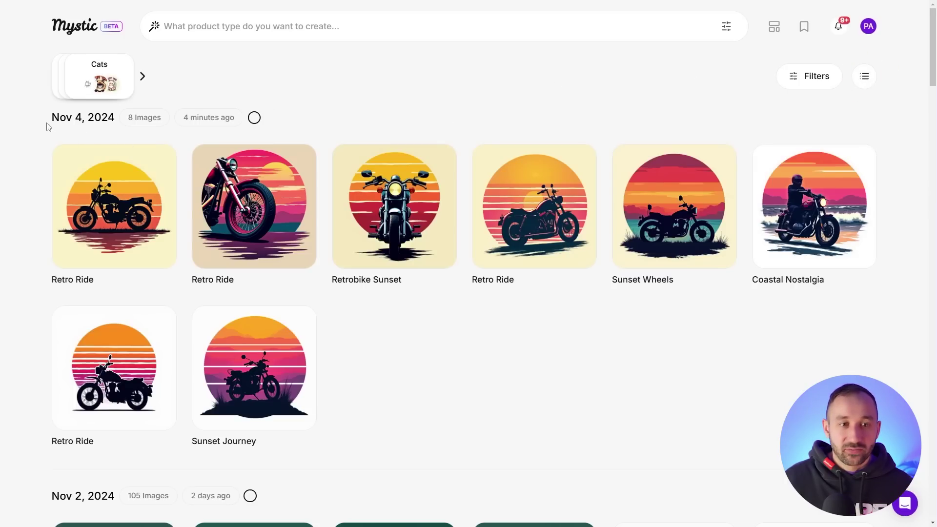
{"action": "scroll", "coordinate": [188, 131], "scroll_direction": "down", "scroll_amount": 4}
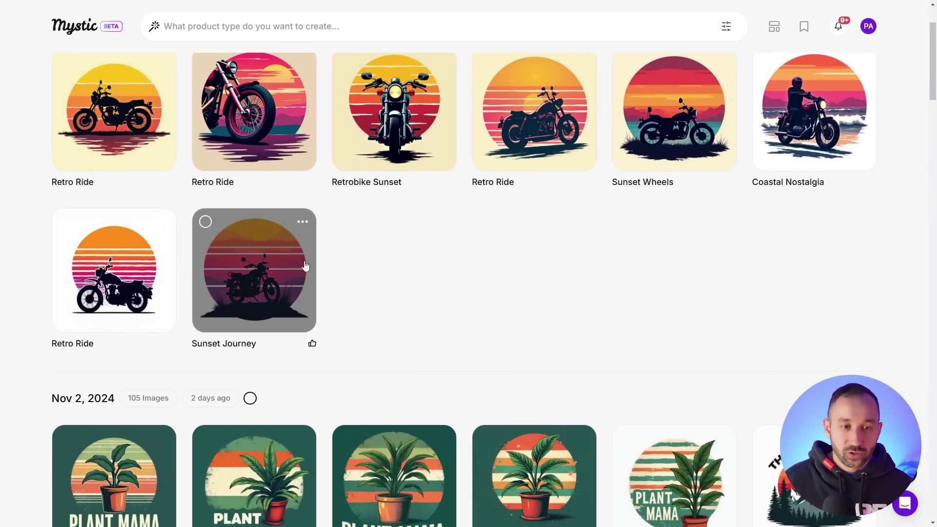
{"action": "scroll", "coordinate": [248, 326], "scroll_direction": "up", "scroll_amount": 4}
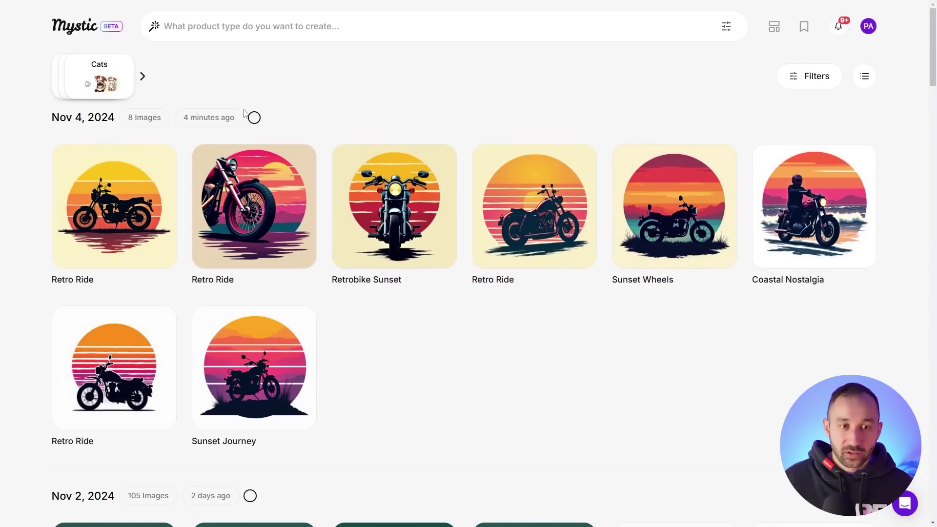
{"action": "left_click", "coordinate": [255, 118]}
{"action": "left_click", "coordinate": [252, 120]}
{"action": "scroll", "coordinate": [249, 115], "scroll_direction": "down", "scroll_amount": 3}
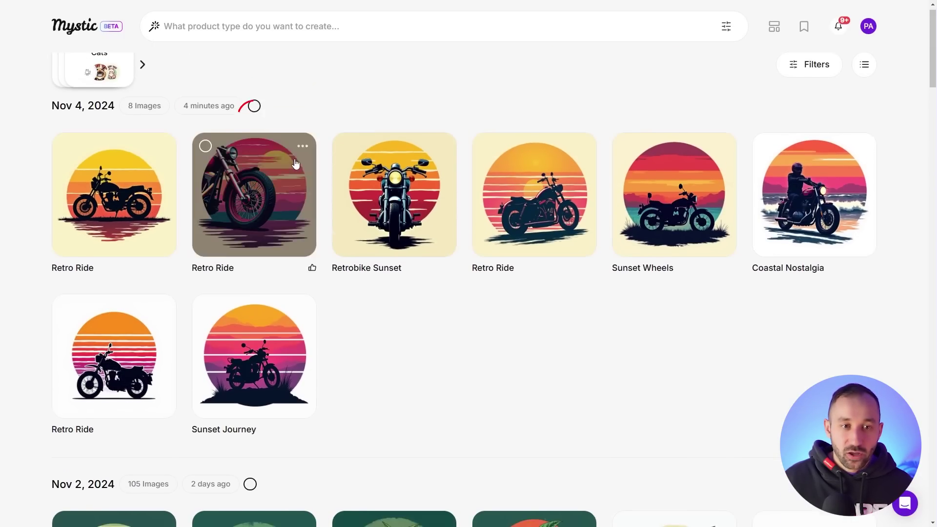
Step: Try selecting the Nov 2 group, Nov 4 group and two motorbike designs, then clear them
{"action": "left_click", "coordinate": [247, 355]}
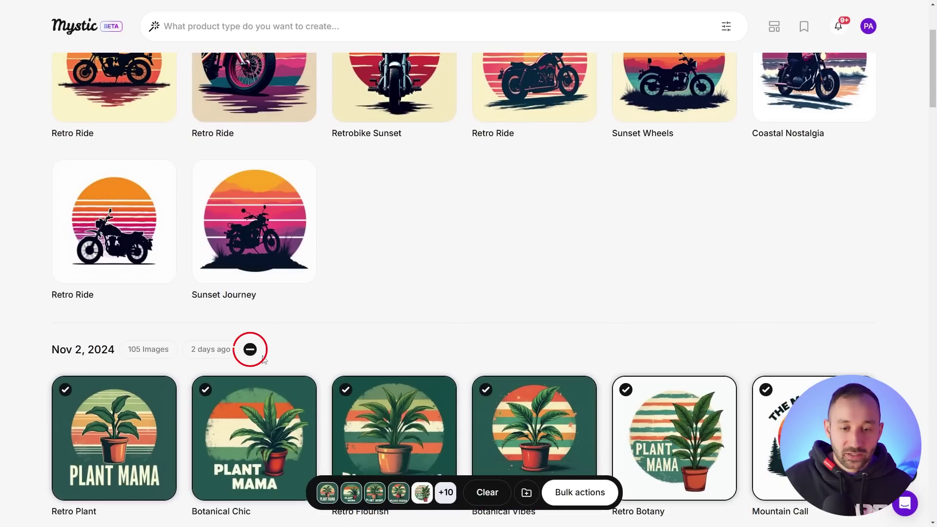
{"action": "left_click", "coordinate": [250, 349]}
{"action": "scroll", "coordinate": [251, 350], "scroll_direction": "up", "scroll_amount": 3}
{"action": "left_click", "coordinate": [254, 118]}
{"action": "left_click", "coordinate": [254, 119]}
{"action": "left_click", "coordinate": [205, 157]}
{"action": "left_click", "coordinate": [346, 157]}
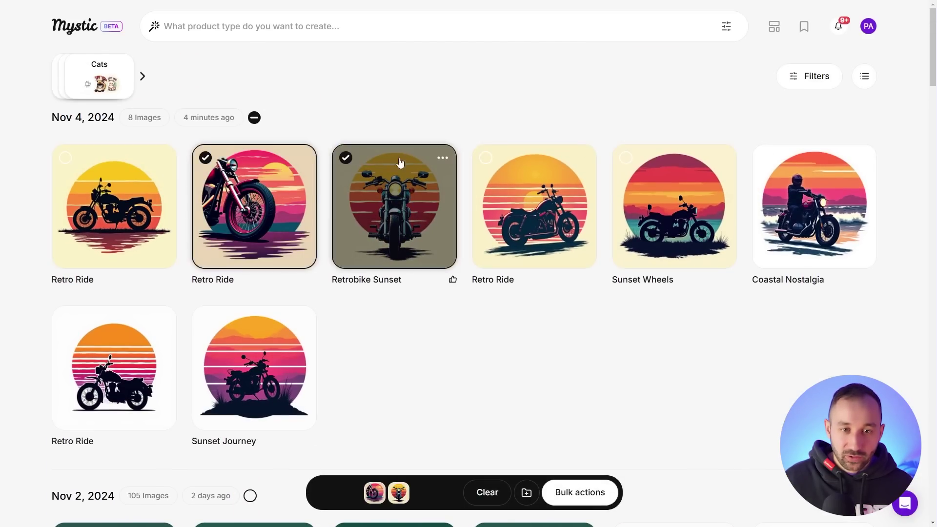
{"action": "left_click", "coordinate": [253, 122]}
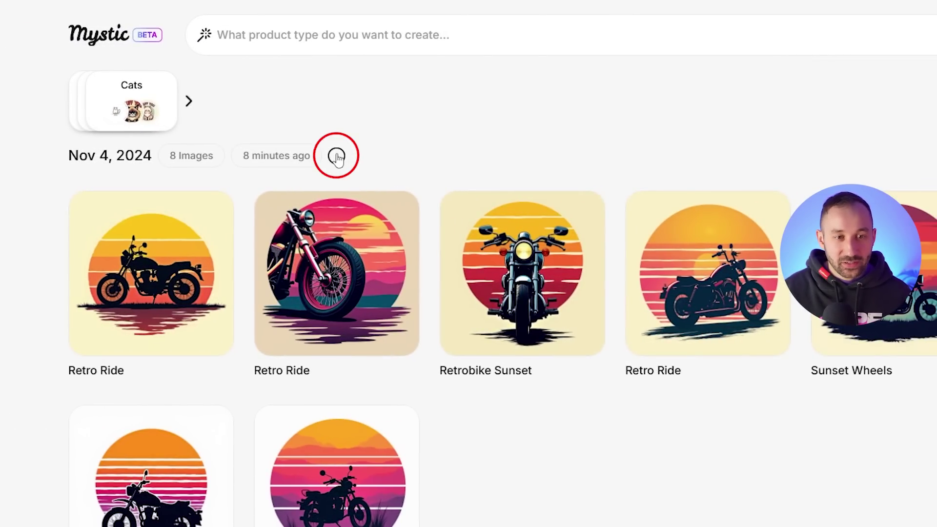
Step: Save the eight Nov 4 motorbike designs into a new Motorbike collection, then view My Collections
{"action": "left_click", "coordinate": [337, 157]}
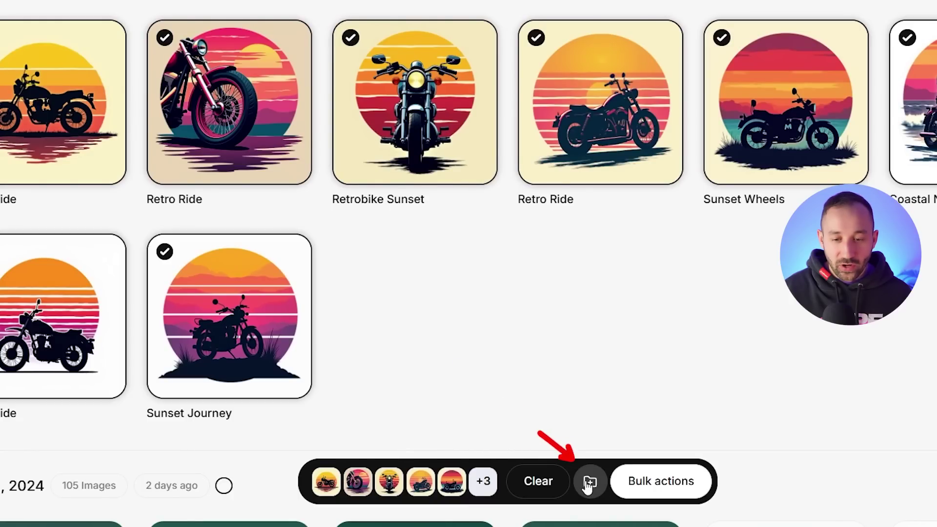
{"action": "left_click", "coordinate": [589, 483]}
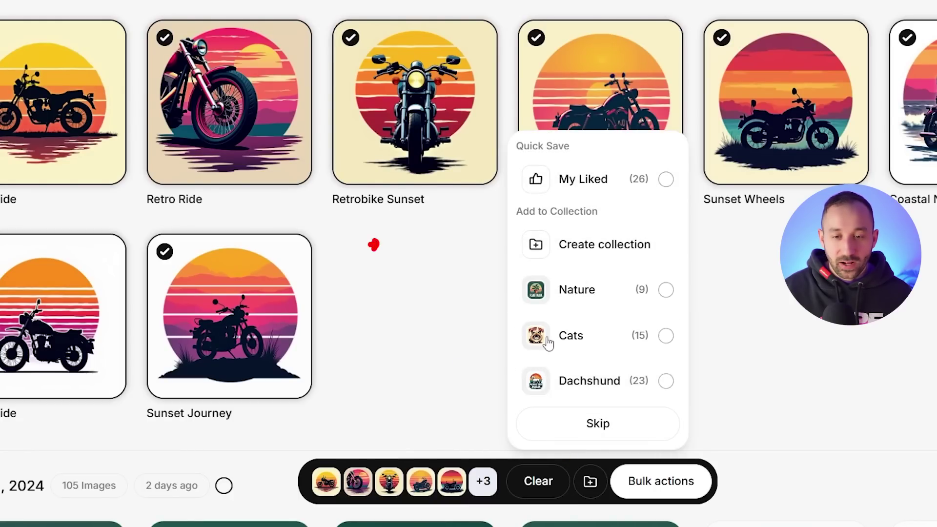
{"action": "left_click", "coordinate": [599, 250]}
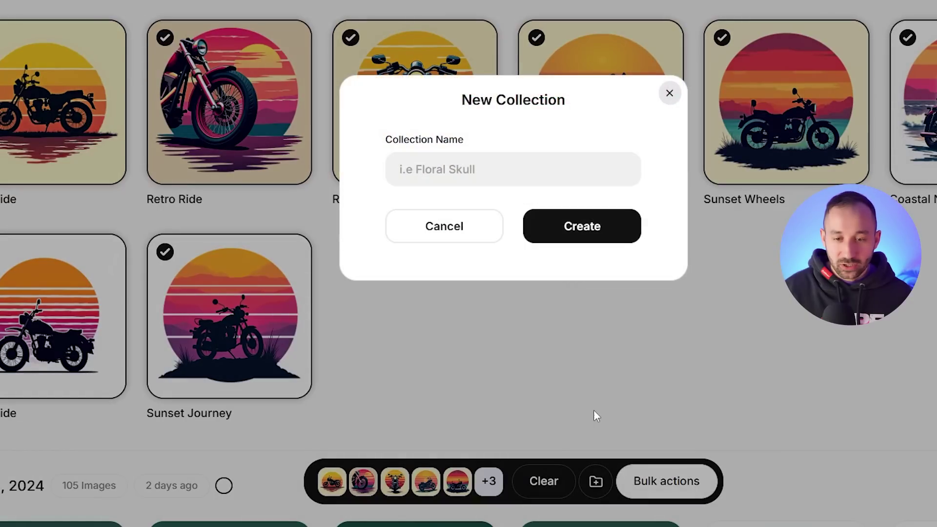
{"action": "left_click", "coordinate": [576, 232]}
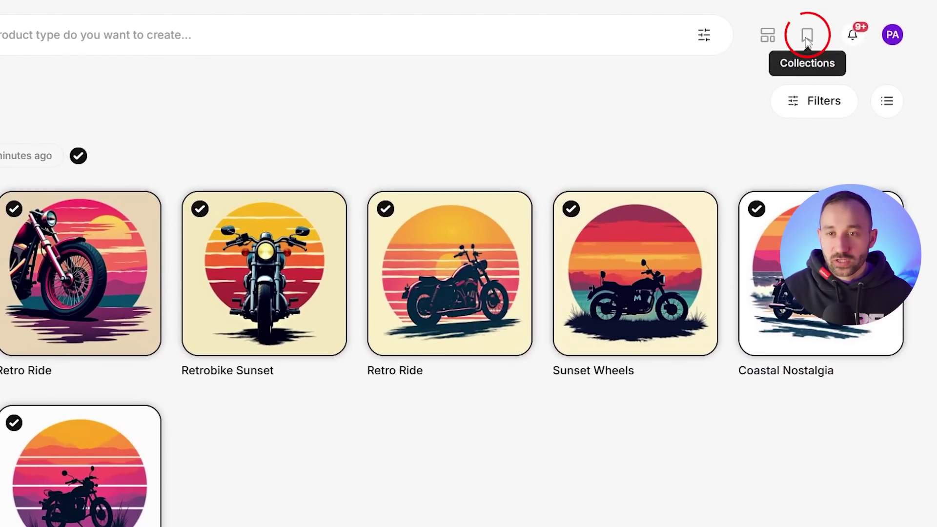
{"action": "left_click", "coordinate": [807, 38]}
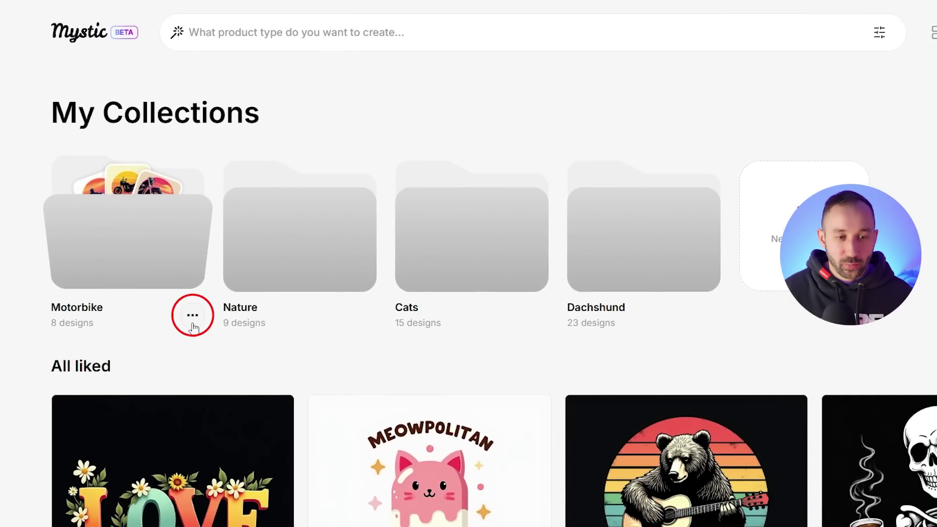
Step: Pin the Motorbike folder to home from its ••• menu and browse the liked designs
{"action": "left_click", "coordinate": [192, 316]}
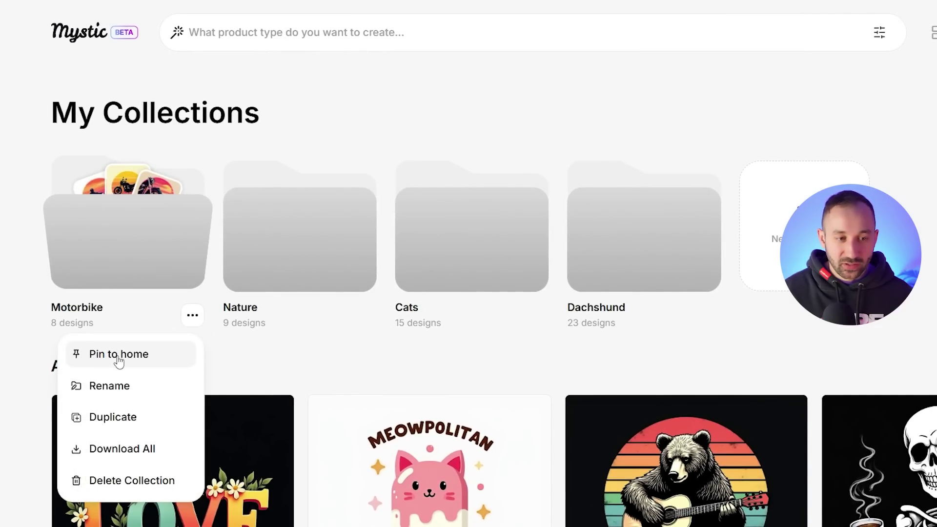
{"action": "left_click", "coordinate": [118, 360]}
{"action": "left_click", "coordinate": [318, 348]}
{"action": "scroll", "coordinate": [111, 342], "scroll_direction": "down", "scroll_amount": 3}
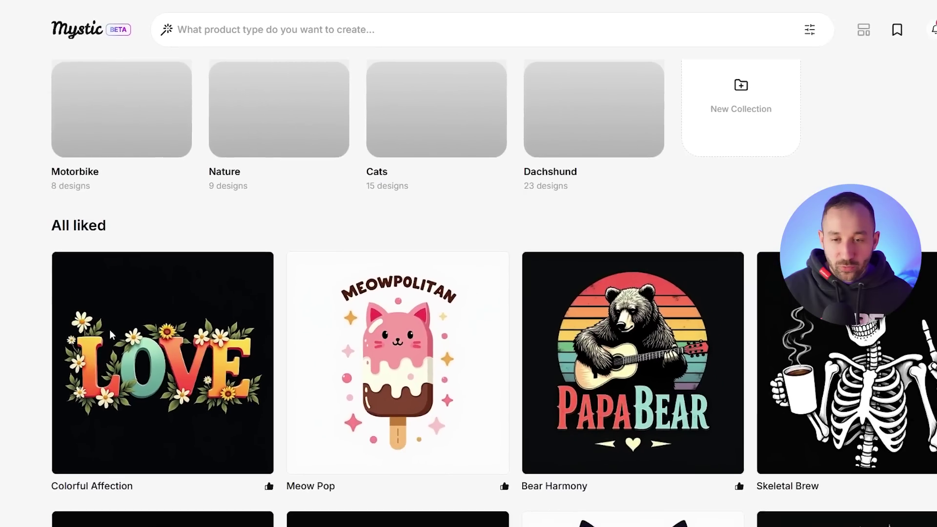
{"action": "scroll", "coordinate": [751, 341], "scroll_direction": "down", "scroll_amount": 2}
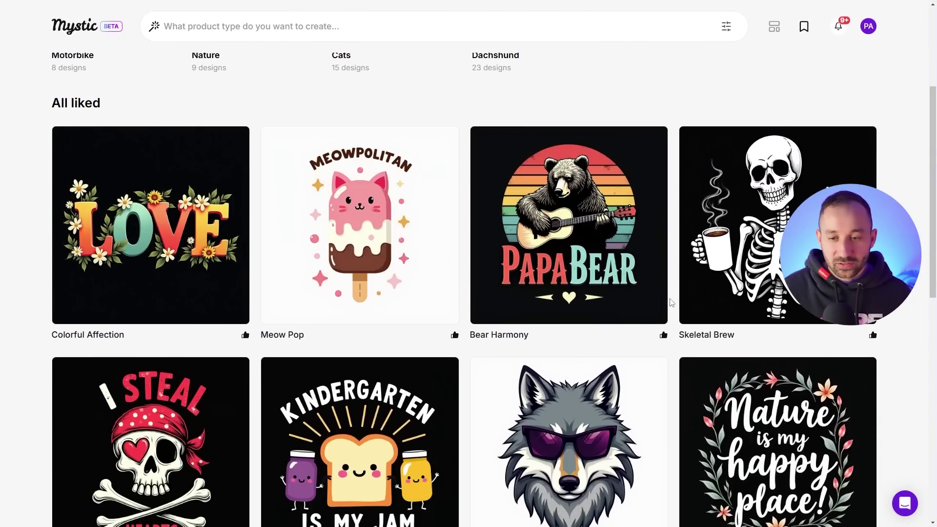
{"action": "scroll", "coordinate": [671, 302], "scroll_direction": "down", "scroll_amount": 3}
{"action": "scroll", "coordinate": [641, 307], "scroll_direction": "up", "scroll_amount": 3}
{"action": "scroll", "coordinate": [346, 218], "scroll_direction": "down", "scroll_amount": 9}
{"action": "scroll", "coordinate": [529, 287], "scroll_direction": "up", "scroll_amount": 12}
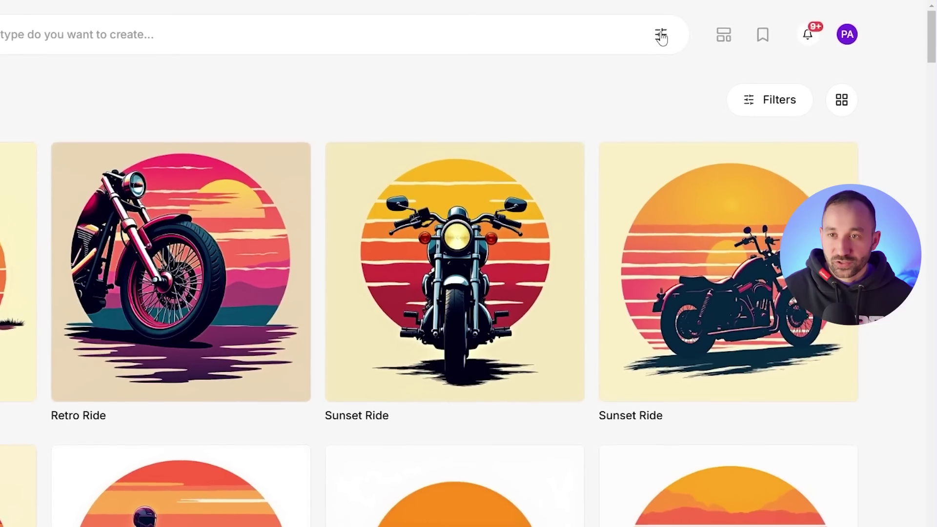
Step: Start a Guided design run with T-Shirt as the product type
{"action": "left_click", "coordinate": [726, 26]}
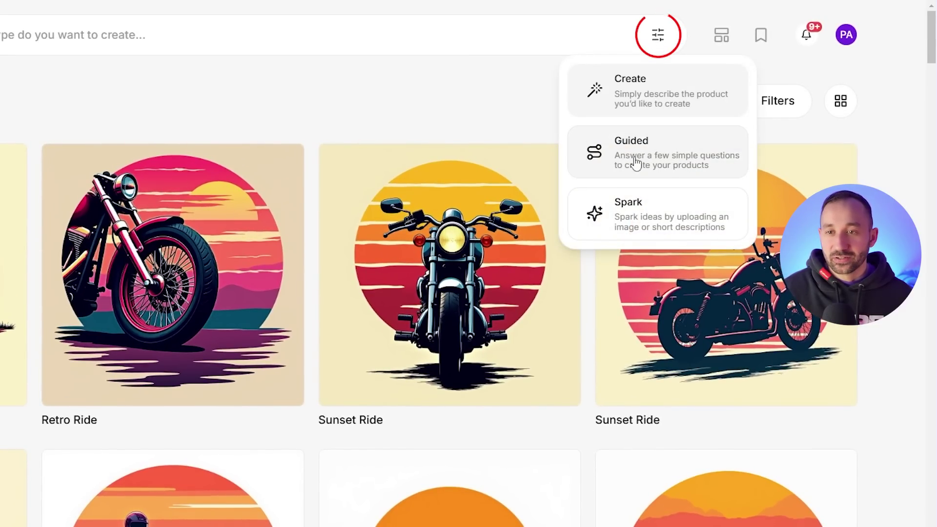
{"action": "left_click", "coordinate": [656, 163]}
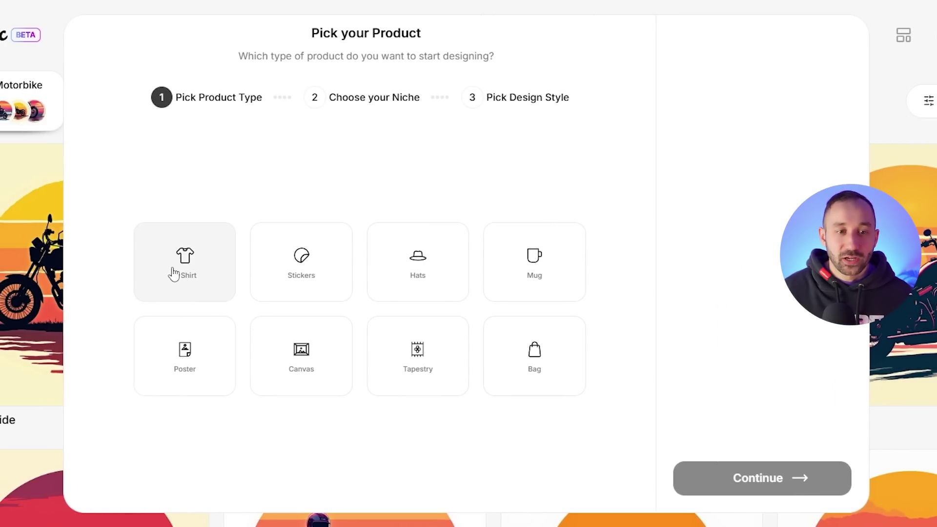
{"action": "left_click", "coordinate": [176, 275]}
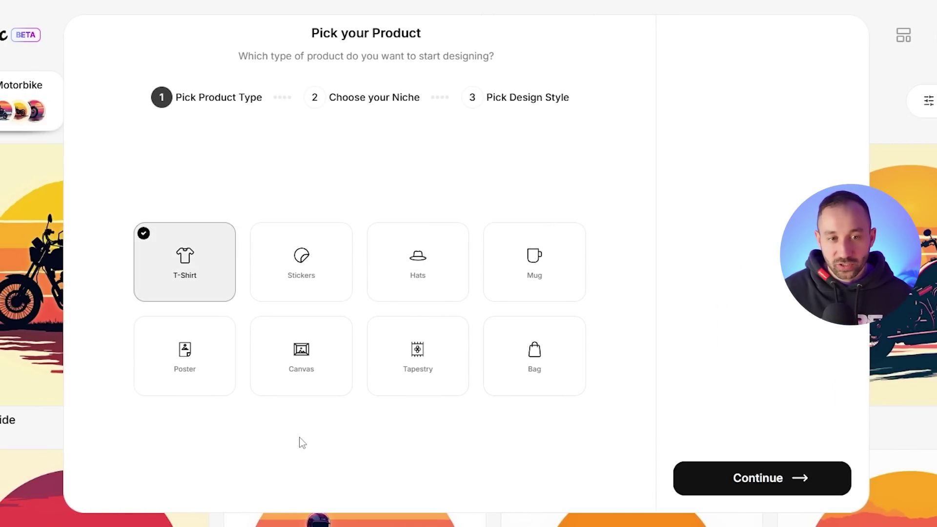
{"action": "left_click", "coordinate": [740, 479]}
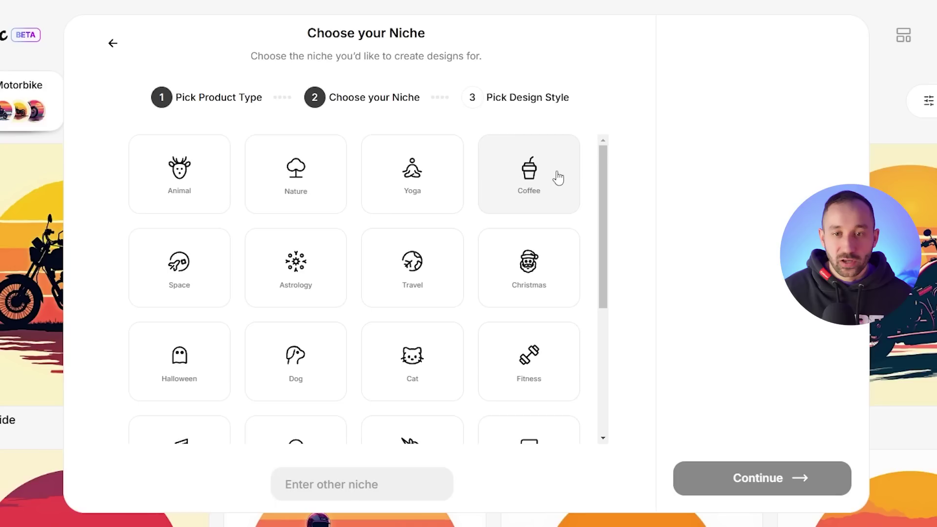
Step: Choose Christmas as the design niche
{"action": "scroll", "coordinate": [537, 180], "scroll_direction": "down", "scroll_amount": 3}
{"action": "scroll", "coordinate": [406, 257], "scroll_direction": "down", "scroll_amount": 2}
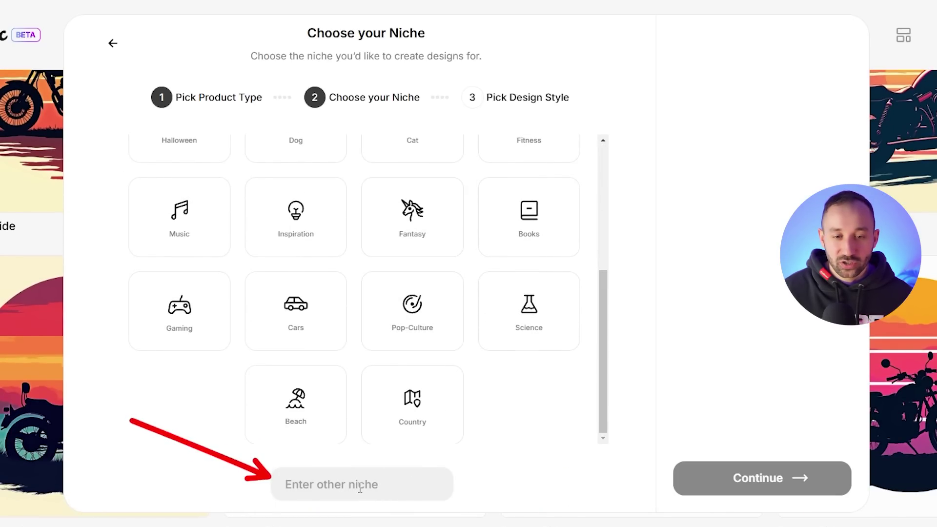
{"action": "scroll", "coordinate": [464, 410], "scroll_direction": "up", "scroll_amount": 5}
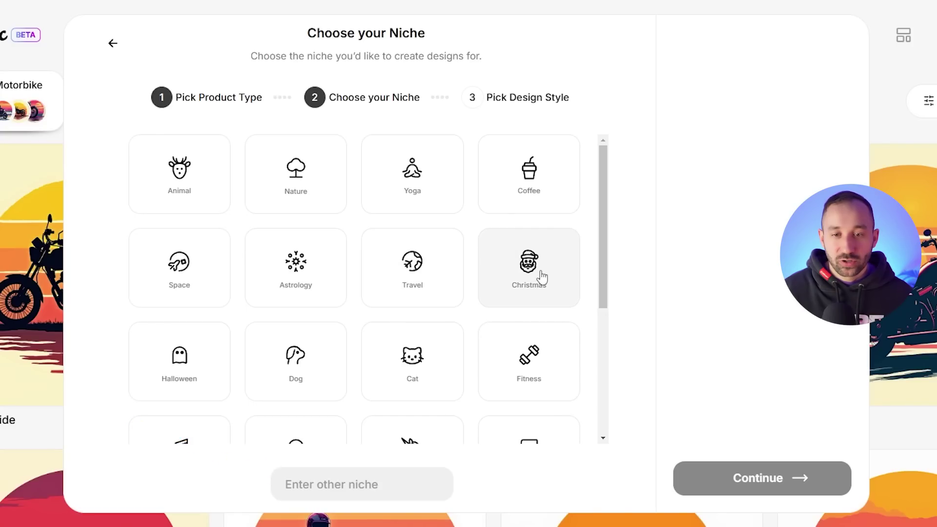
{"action": "left_click", "coordinate": [542, 277]}
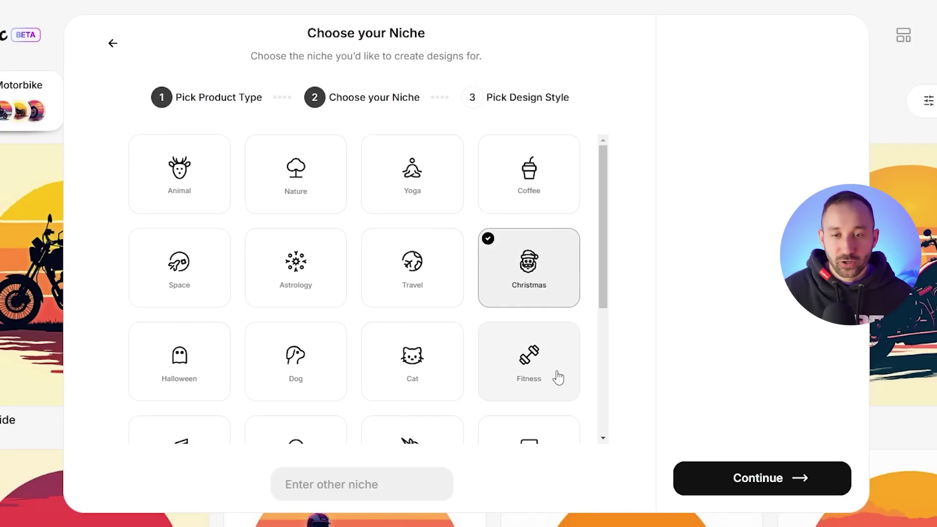
{"action": "left_click", "coordinate": [742, 482]}
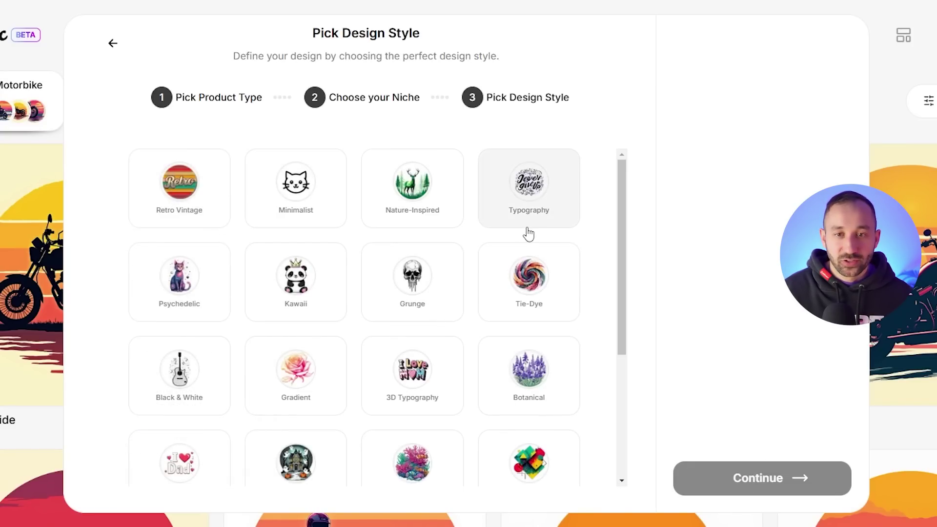
Step: Pick the Kawaii design style and submit the wizard to generate ideas
{"action": "scroll", "coordinate": [531, 236], "scroll_direction": "down", "scroll_amount": 2}
{"action": "scroll", "coordinate": [295, 308], "scroll_direction": "up", "scroll_amount": 2}
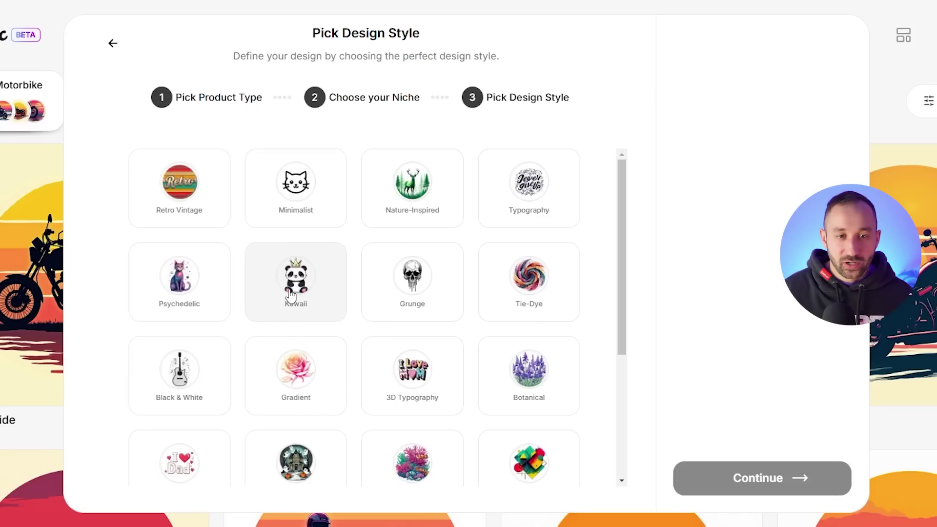
{"action": "left_click", "coordinate": [291, 295]}
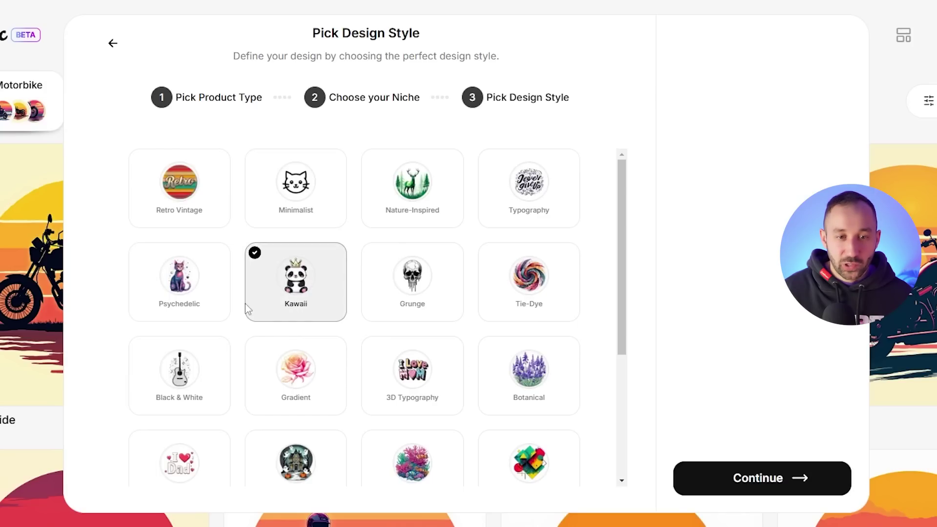
{"action": "left_click", "coordinate": [769, 484]}
{"action": "left_click_drag", "start_coordinate": [374, 309], "coordinate": [577, 371]}
{"action": "left_click", "coordinate": [577, 274]}
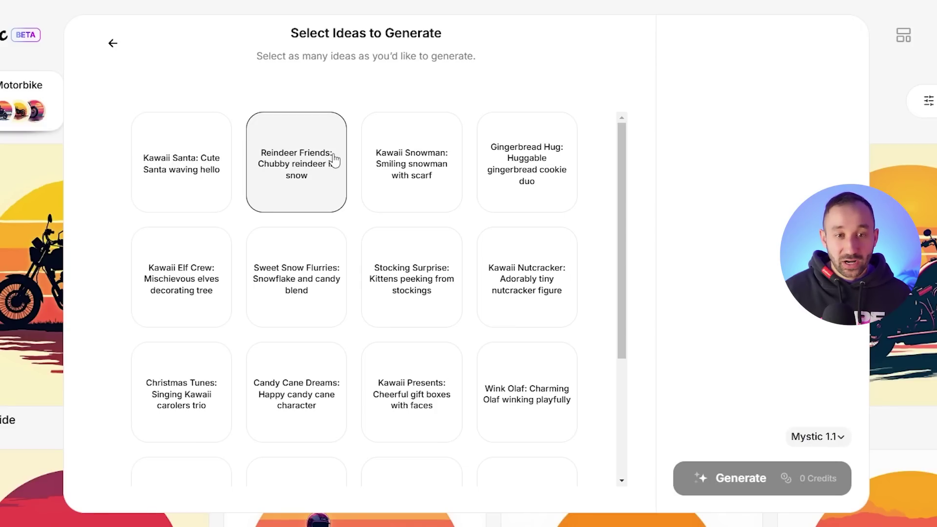
Step: Tick many Christmas idea cards for generation, including Festive Meow and Polar Snuggles
{"action": "scroll", "coordinate": [329, 153], "scroll_direction": "down", "scroll_amount": 4}
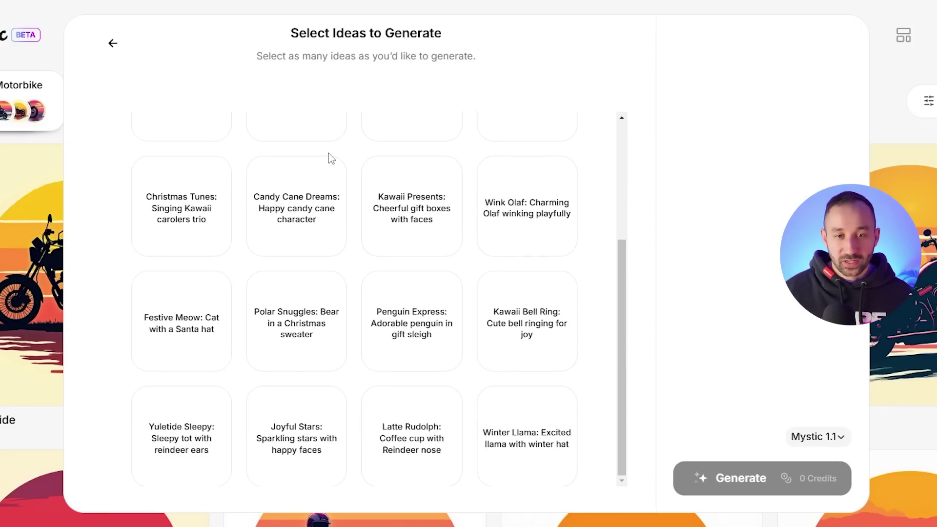
{"action": "scroll", "coordinate": [342, 195], "scroll_direction": "up", "scroll_amount": 4}
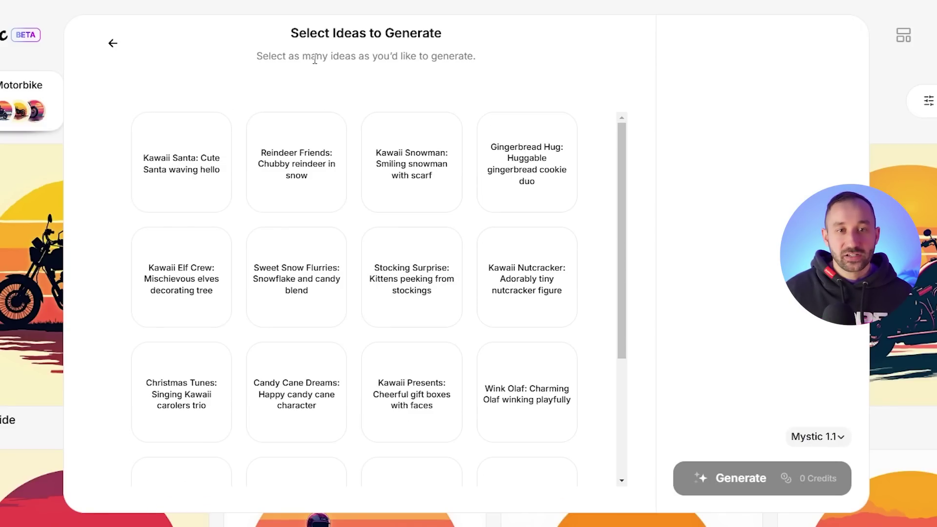
{"action": "left_click", "coordinate": [190, 183]}
{"action": "left_click", "coordinate": [298, 176]}
{"action": "left_click", "coordinate": [412, 176]}
{"action": "left_click", "coordinate": [559, 176]}
{"action": "left_click", "coordinate": [528, 276]}
{"action": "left_click", "coordinate": [397, 272]}
{"action": "left_click", "coordinate": [293, 276]}
{"action": "left_click", "coordinate": [159, 276]}
{"action": "scroll", "coordinate": [175, 288], "scroll_direction": "down", "scroll_amount": 2}
{"action": "left_click", "coordinate": [184, 275]}
{"action": "left_click", "coordinate": [274, 288]}
{"action": "left_click", "coordinate": [410, 274]}
{"action": "left_click", "coordinate": [513, 288]}
{"action": "left_click", "coordinate": [522, 376]}
{"action": "left_click", "coordinate": [430, 370]}
{"action": "left_click", "coordinate": [219, 386]}
{"action": "left_click", "coordinate": [288, 371]}
Step: Untick surplus ideas from the generation set, including Reindeer Friends
{"action": "left_click", "coordinate": [525, 381]}
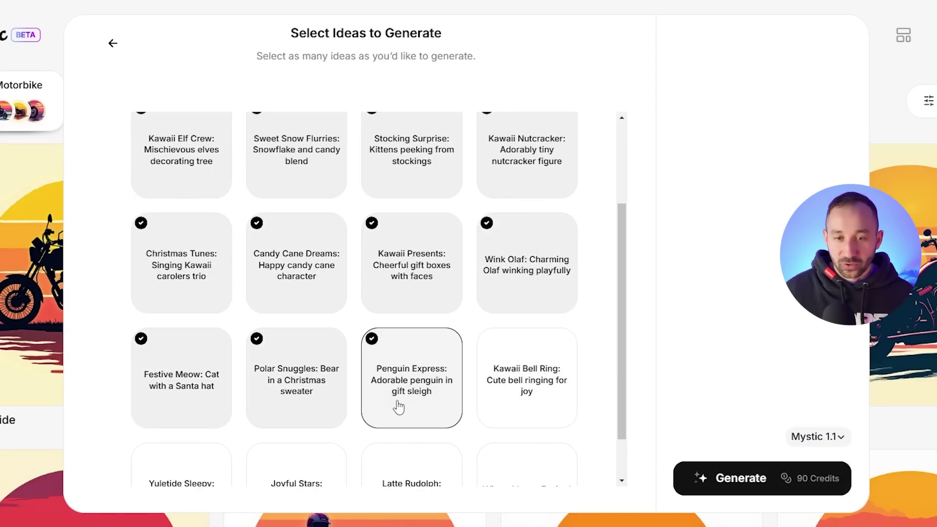
{"action": "left_click", "coordinate": [398, 404]}
{"action": "left_click", "coordinate": [293, 391]}
{"action": "left_click", "coordinate": [195, 391]}
{"action": "scroll", "coordinate": [195, 391], "scroll_direction": "up", "scroll_amount": 3}
{"action": "left_click", "coordinate": [182, 391]}
{"action": "left_click", "coordinate": [297, 390]}
{"action": "left_click", "coordinate": [412, 391]}
{"action": "left_click", "coordinate": [537, 390]}
{"action": "left_click", "coordinate": [528, 280]}
{"action": "left_click", "coordinate": [432, 298]}
{"action": "left_click", "coordinate": [267, 199]}
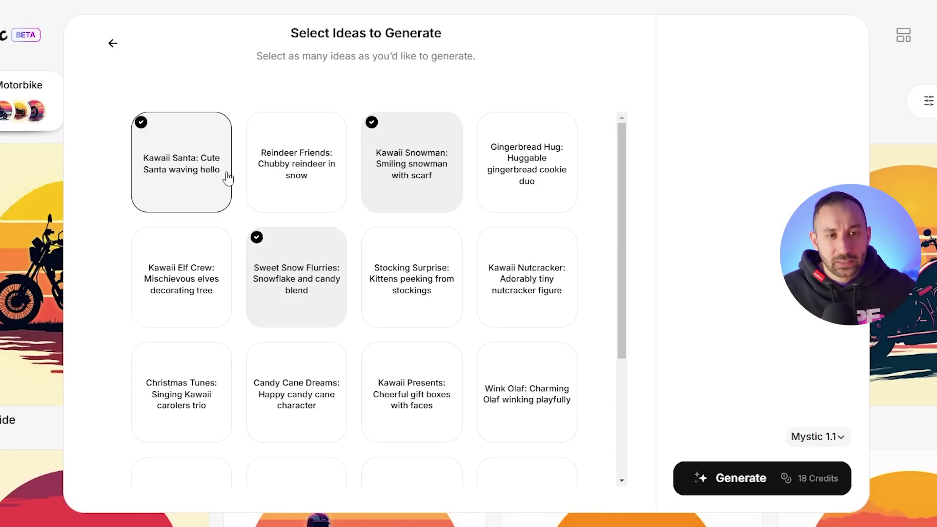
Step: Untick the Kawaii Santa, Kawaii Snowman and Sweet Snow Flurries ideas
{"action": "left_click", "coordinate": [213, 177]}
{"action": "left_click", "coordinate": [405, 178]}
{"action": "scroll", "coordinate": [377, 267], "scroll_direction": "down", "scroll_amount": 2}
{"action": "scroll", "coordinate": [413, 287], "scroll_direction": "up", "scroll_amount": 2}
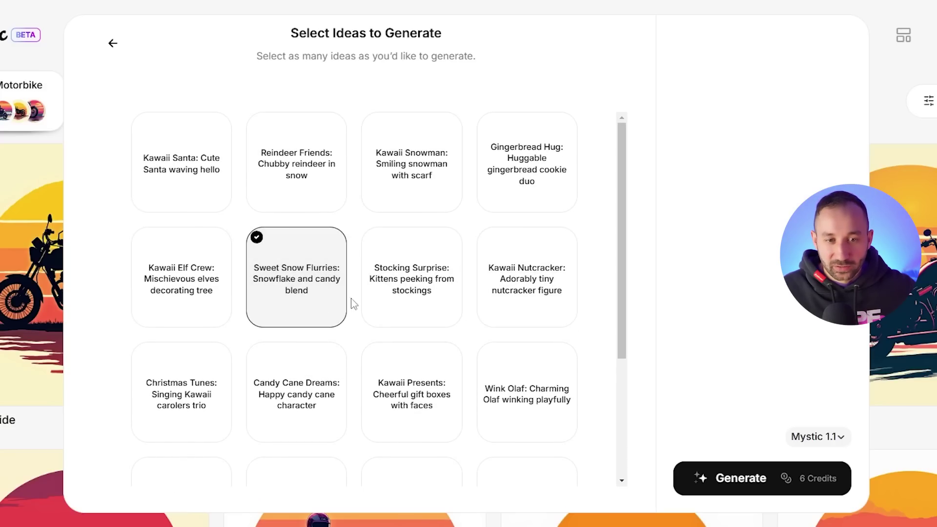
{"action": "left_click", "coordinate": [337, 293]}
Step: Review the chosen ideas and generate the designs for 48 credits
{"action": "scroll", "coordinate": [420, 296], "scroll_direction": "down", "scroll_amount": 2}
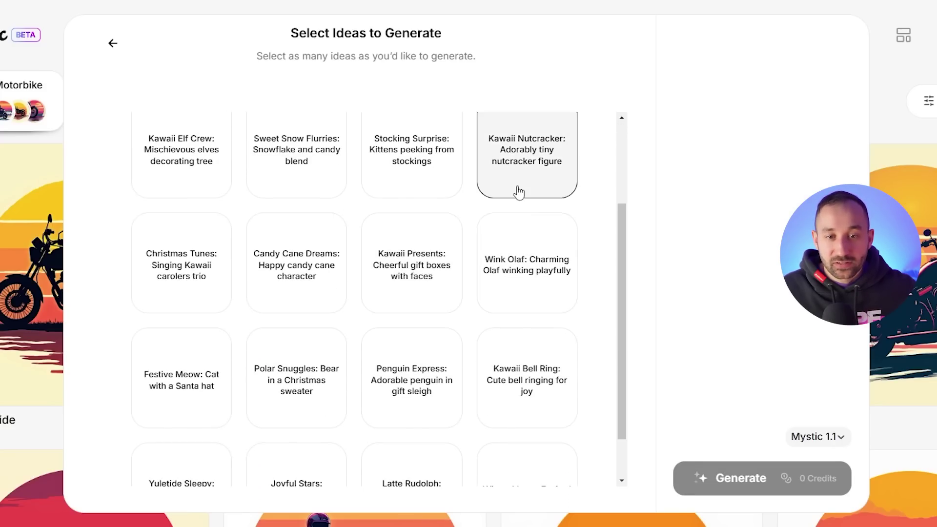
{"action": "scroll", "coordinate": [519, 193], "scroll_direction": "up", "scroll_amount": 2}
{"action": "scroll", "coordinate": [521, 310], "scroll_direction": "down", "scroll_amount": 2}
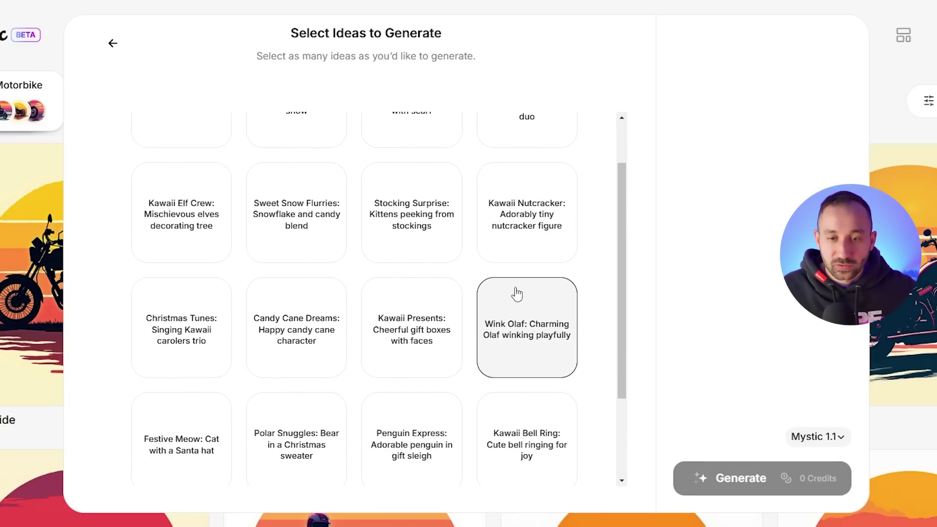
{"action": "scroll", "coordinate": [513, 290], "scroll_direction": "up", "scroll_amount": 2}
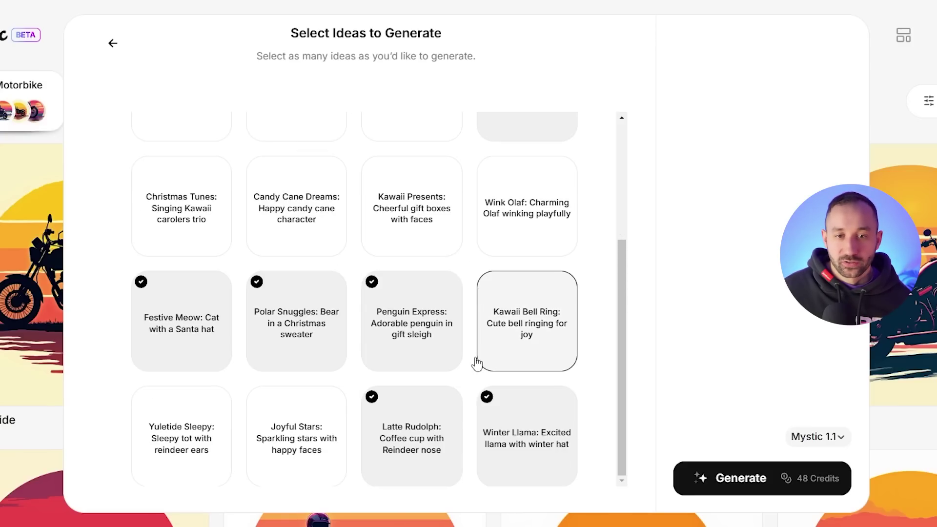
{"action": "scroll", "coordinate": [386, 347], "scroll_direction": "up", "scroll_amount": 4}
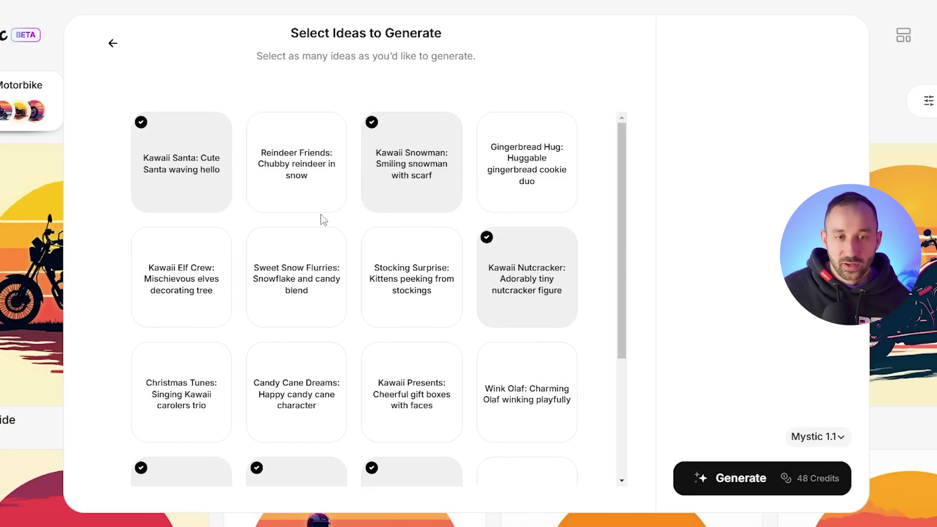
{"action": "scroll", "coordinate": [473, 255], "scroll_direction": "down", "scroll_amount": 4}
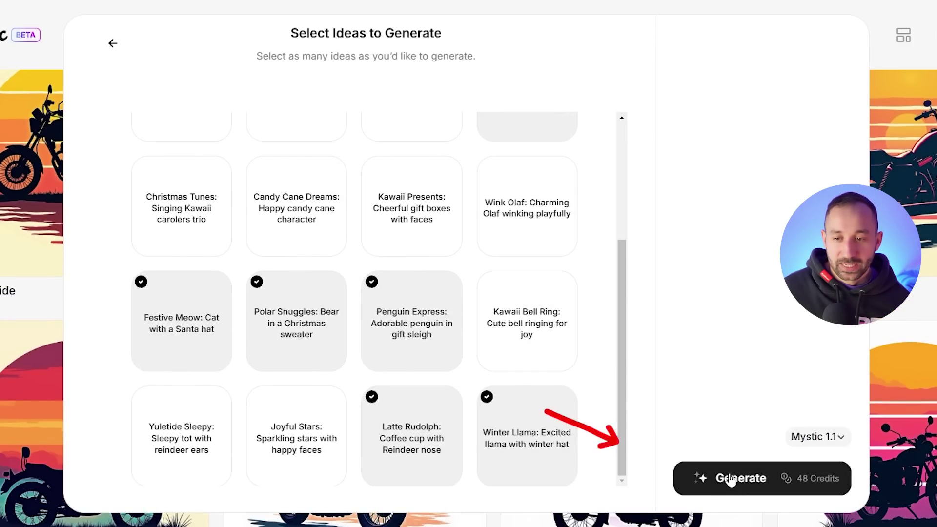
{"action": "left_click", "coordinate": [730, 481]}
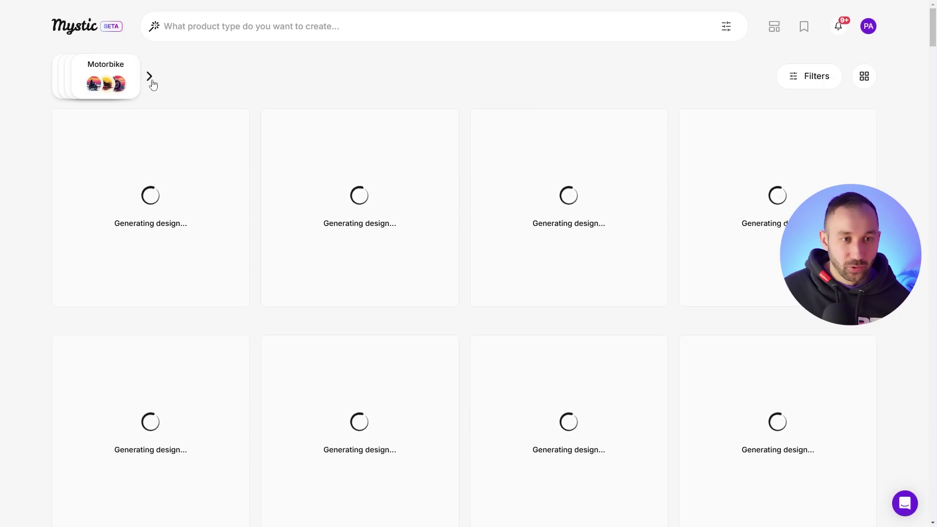
Step: Open the pinned Motorbike collection, go back to My Collections, then return to the home gallery
{"action": "left_click", "coordinate": [151, 81]}
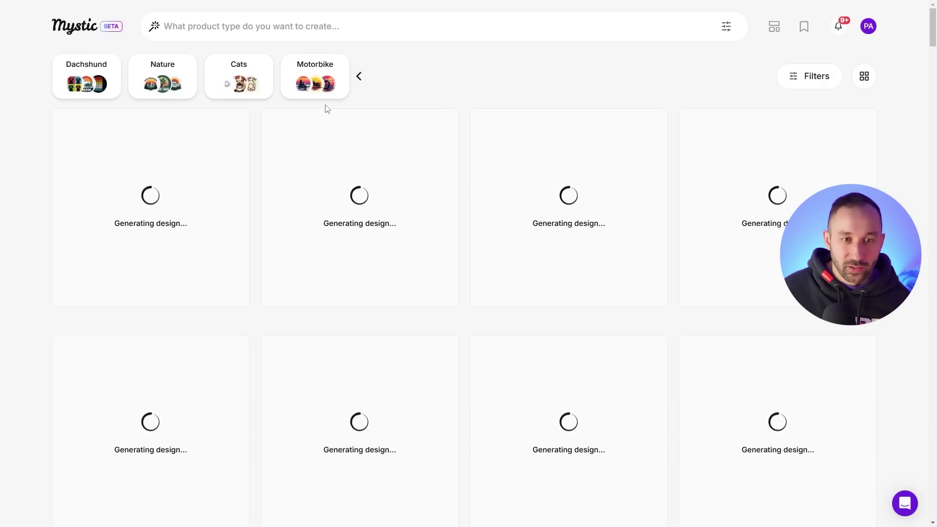
{"action": "left_click", "coordinate": [316, 87]}
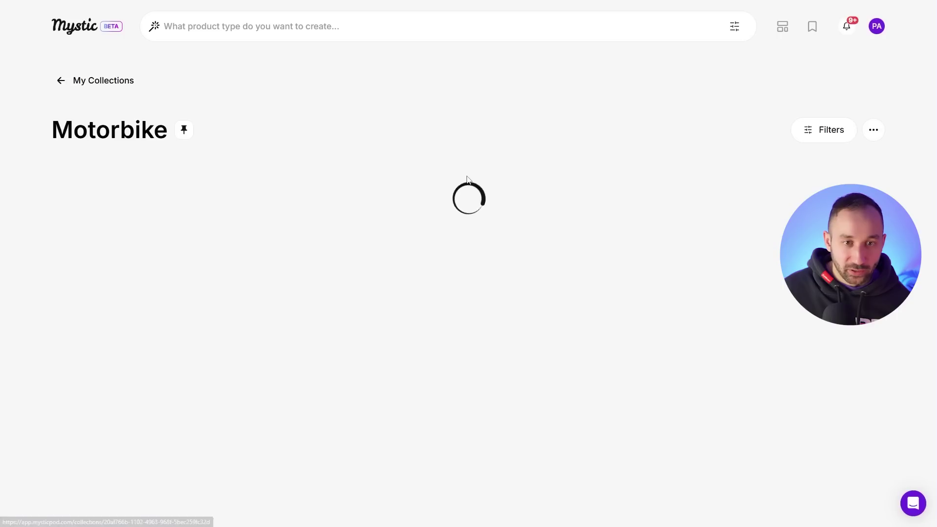
{"action": "left_click", "coordinate": [84, 82]}
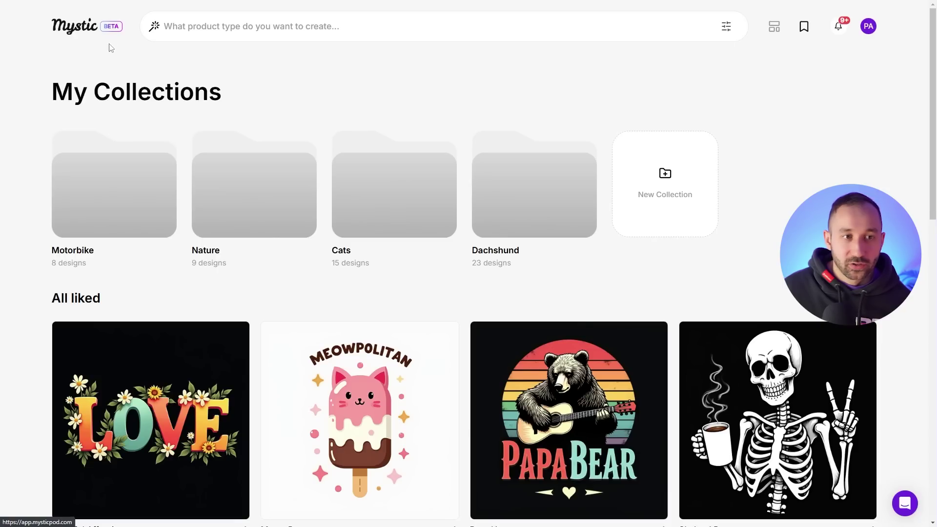
{"action": "left_click", "coordinate": [68, 30]}
{"action": "scroll", "coordinate": [430, 193], "scroll_direction": "down", "scroll_amount": 10}
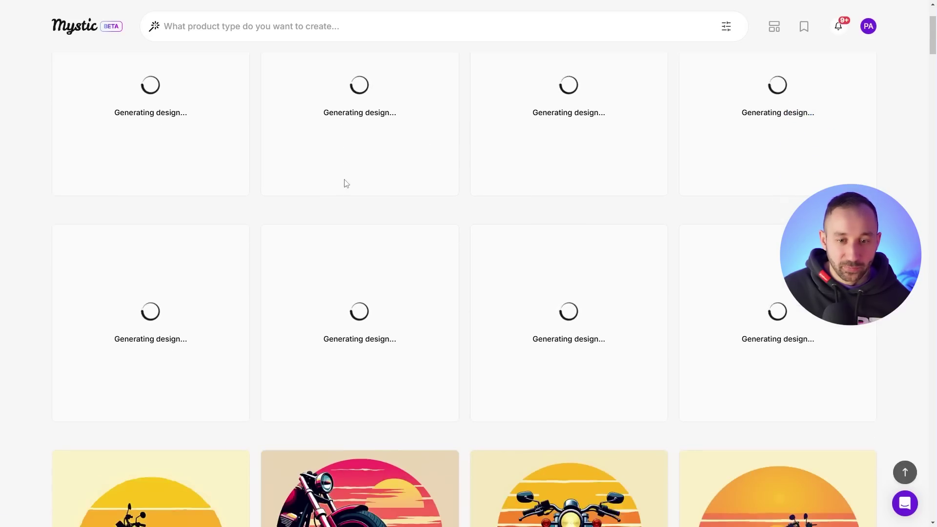
{"action": "scroll", "coordinate": [439, 322], "scroll_direction": "up", "scroll_amount": 3}
{"action": "scroll", "coordinate": [466, 346], "scroll_direction": "up", "scroll_amount": 5}
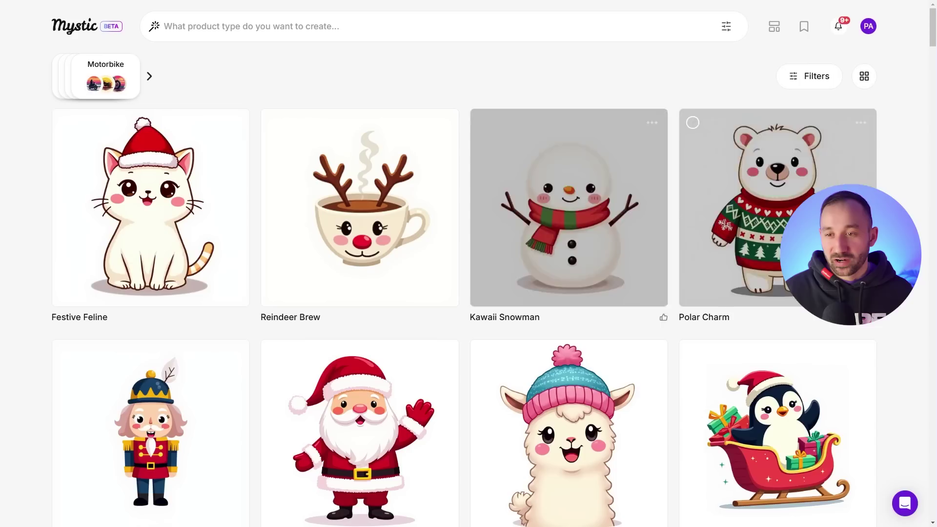
{"action": "scroll", "coordinate": [693, 123], "scroll_direction": "down", "scroll_amount": 1}
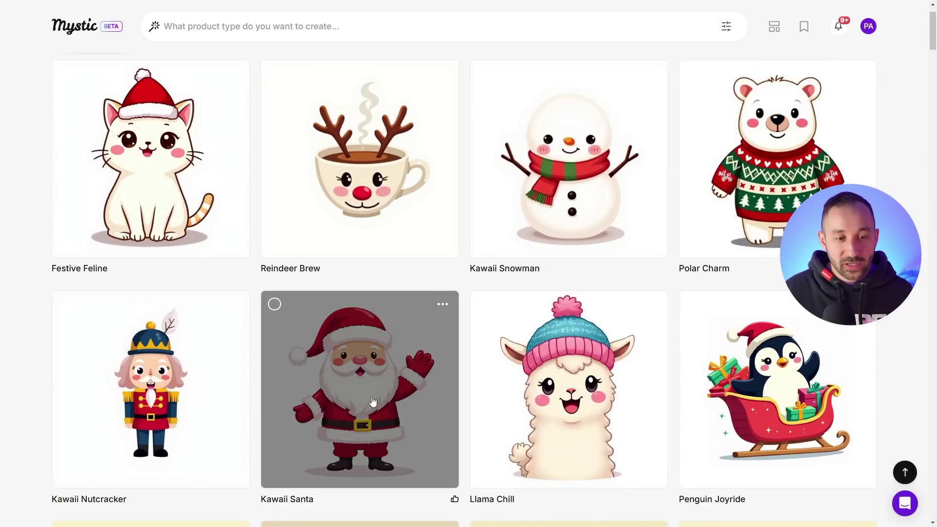
{"action": "scroll", "coordinate": [674, 320], "scroll_direction": "down", "scroll_amount": 1}
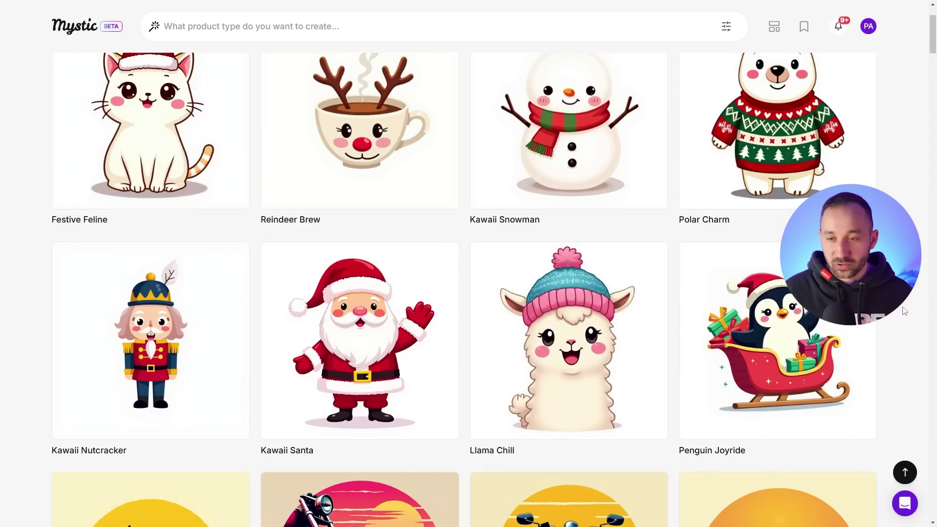
{"action": "scroll", "coordinate": [648, 323], "scroll_direction": "up", "scroll_amount": 1}
{"action": "scroll", "coordinate": [647, 323], "scroll_direction": "down", "scroll_amount": 1}
{"action": "scroll", "coordinate": [648, 323], "scroll_direction": "up", "scroll_amount": 2}
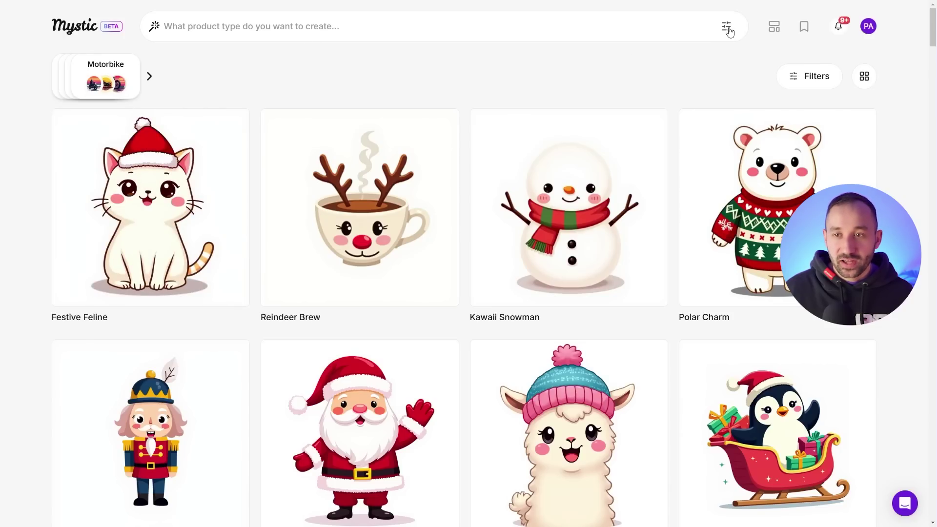
{"action": "left_click", "coordinate": [729, 31]}
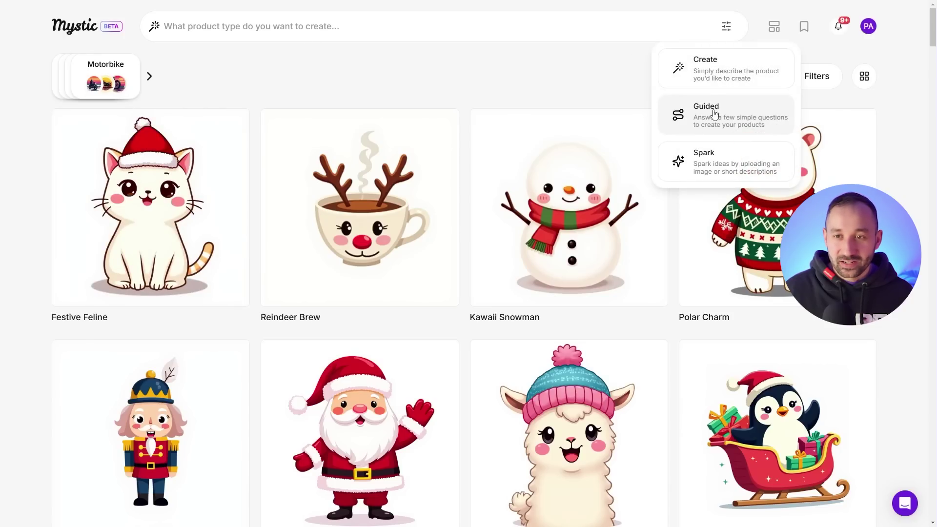
{"action": "left_click", "coordinate": [713, 117]}
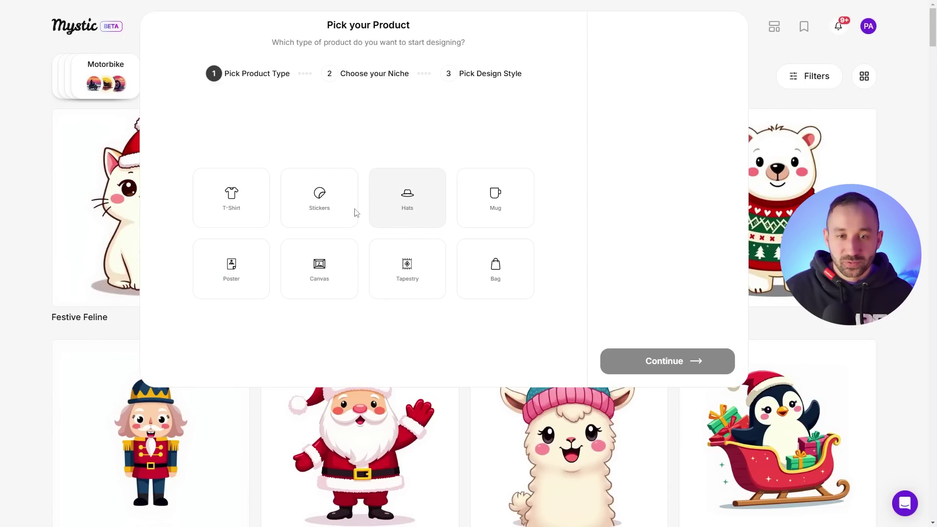
{"action": "left_click", "coordinate": [253, 212]}
{"action": "scroll", "coordinate": [455, 261], "scroll_direction": "down", "scroll_amount": 2}
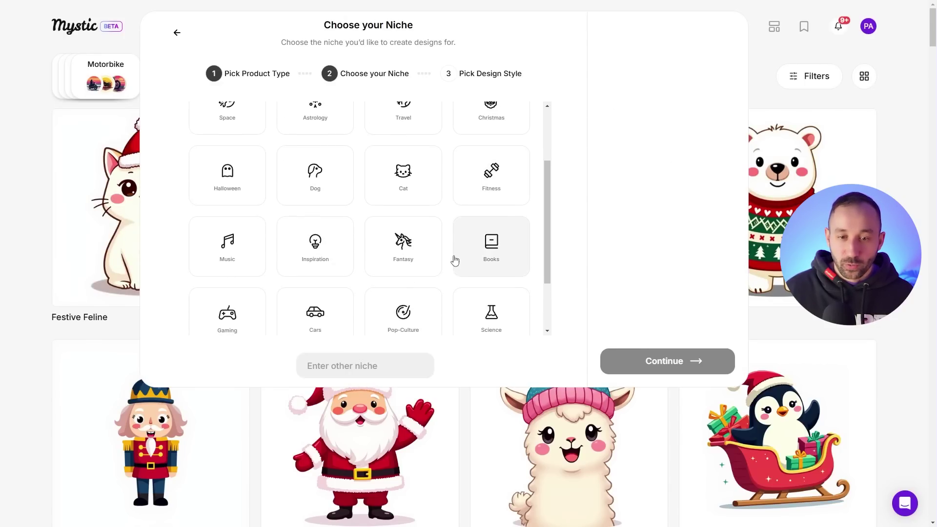
{"action": "scroll", "coordinate": [455, 261], "scroll_direction": "down", "scroll_amount": 2}
{"action": "scroll", "coordinate": [390, 210], "scroll_direction": "up", "scroll_amount": 5}
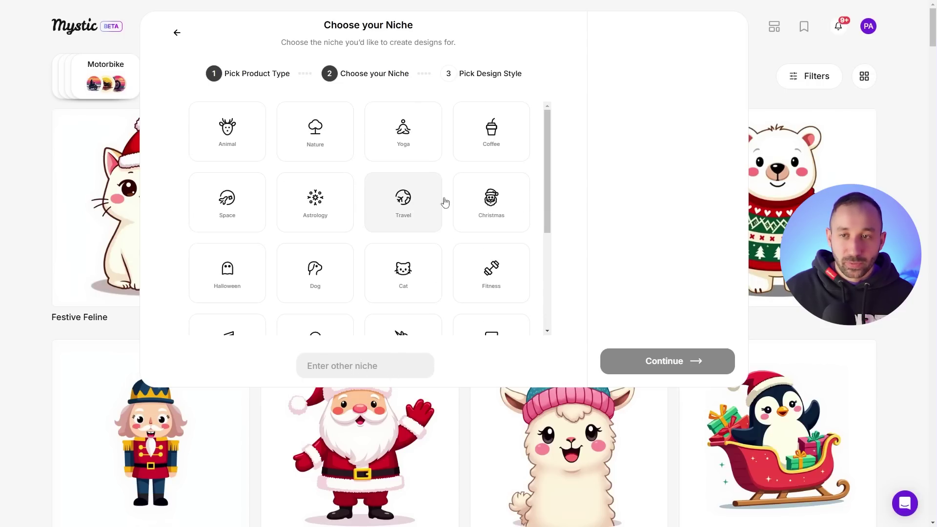
{"action": "left_click", "coordinate": [762, 82]}
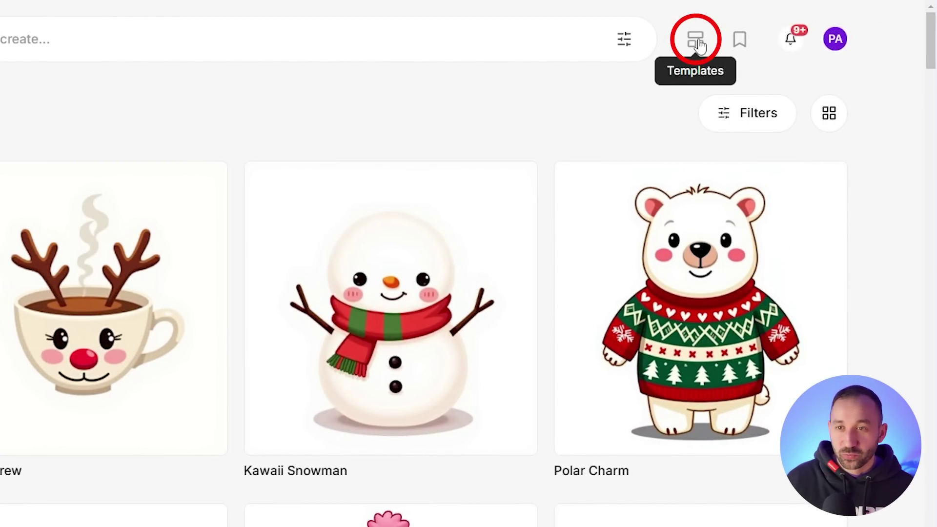
Step: Open Templates and browse community designs like Dog Father, Sloth Nope and Nature's Beast
{"action": "left_click", "coordinate": [695, 43]}
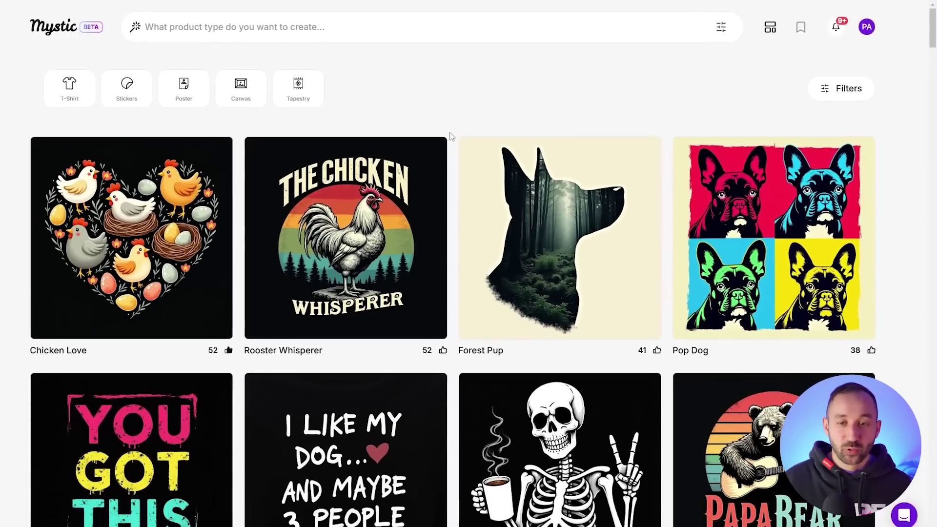
{"action": "scroll", "coordinate": [462, 133], "scroll_direction": "down", "scroll_amount": 1}
{"action": "scroll", "coordinate": [462, 133], "scroll_direction": "up", "scroll_amount": 1}
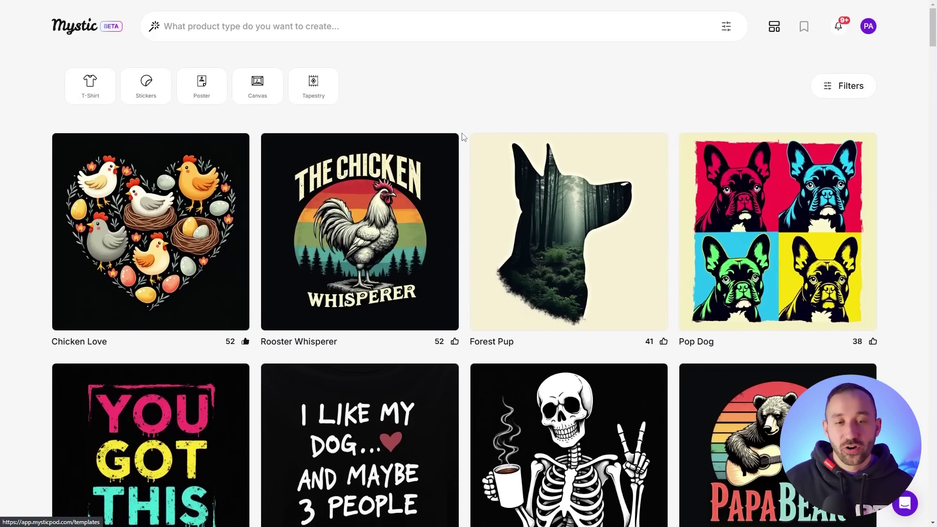
{"action": "scroll", "coordinate": [463, 137], "scroll_direction": "down", "scroll_amount": 12}
{"action": "scroll", "coordinate": [467, 167], "scroll_direction": "down", "scroll_amount": 7}
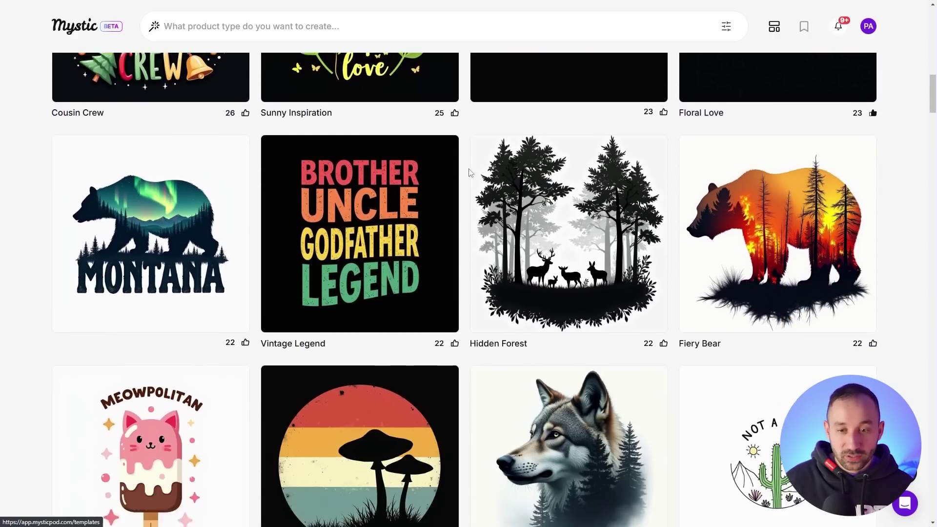
{"action": "scroll", "coordinate": [469, 172], "scroll_direction": "down", "scroll_amount": 15}
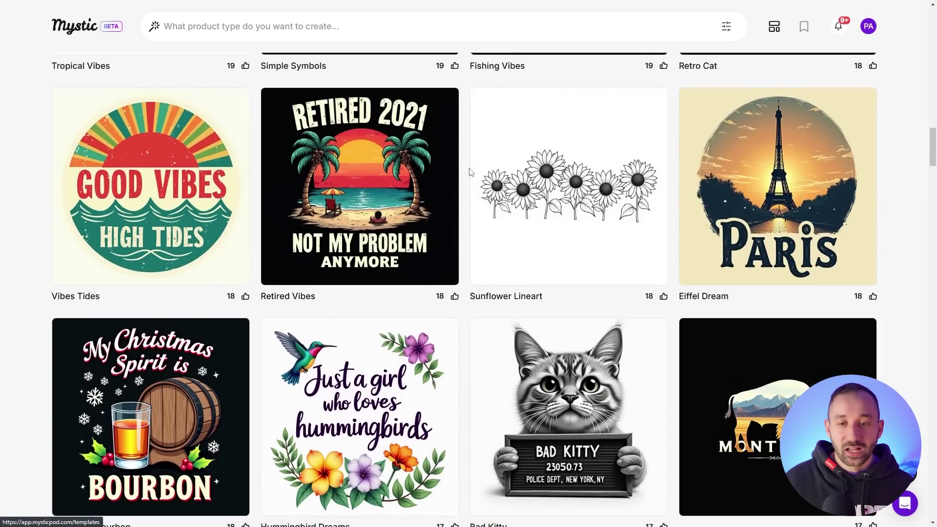
{"action": "scroll", "coordinate": [470, 172], "scroll_direction": "down", "scroll_amount": 7}
{"action": "scroll", "coordinate": [469, 173], "scroll_direction": "down", "scroll_amount": 3}
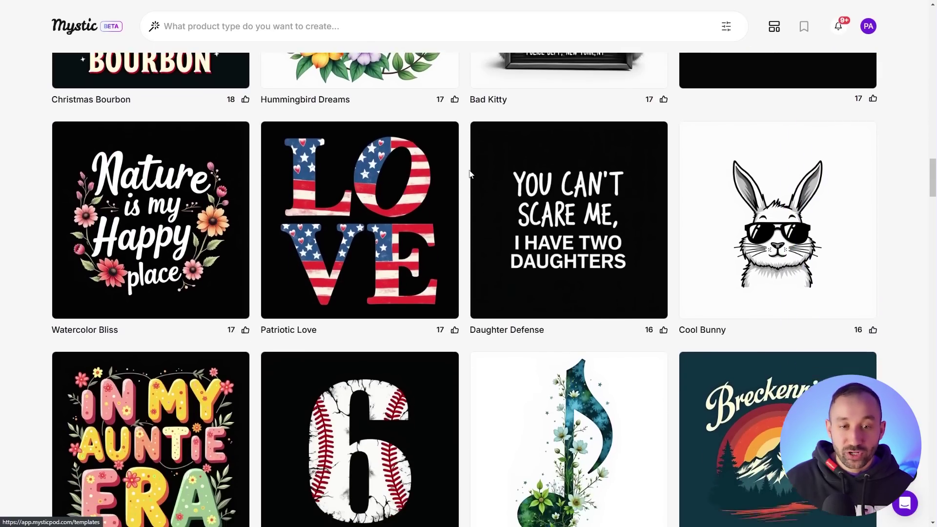
{"action": "scroll", "coordinate": [472, 200], "scroll_direction": "up", "scroll_amount": 12}
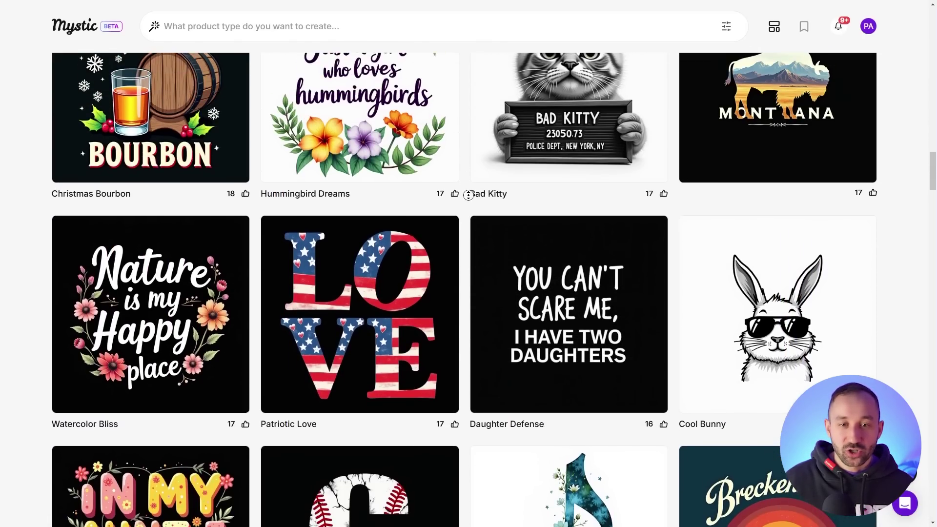
{"action": "scroll", "coordinate": [469, 173], "scroll_direction": "up", "scroll_amount": 20}
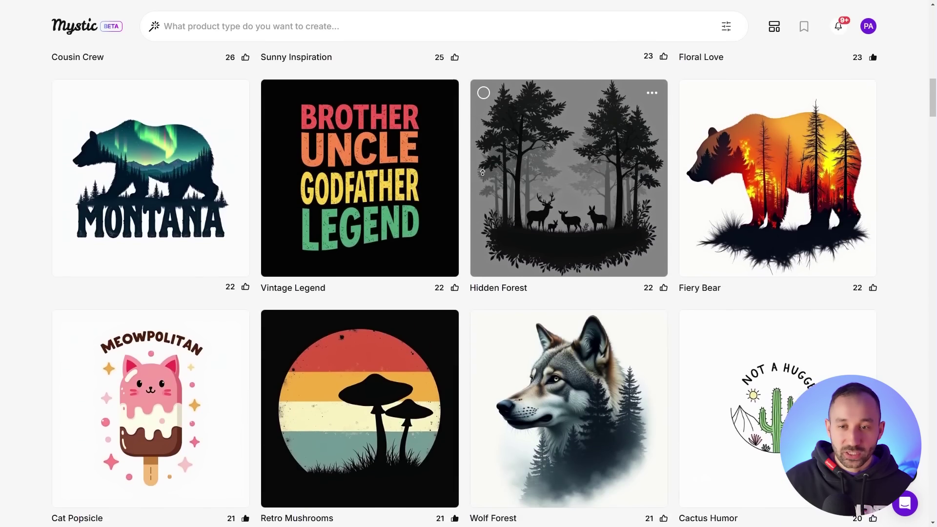
{"action": "scroll", "coordinate": [495, 180], "scroll_direction": "up", "scroll_amount": 5}
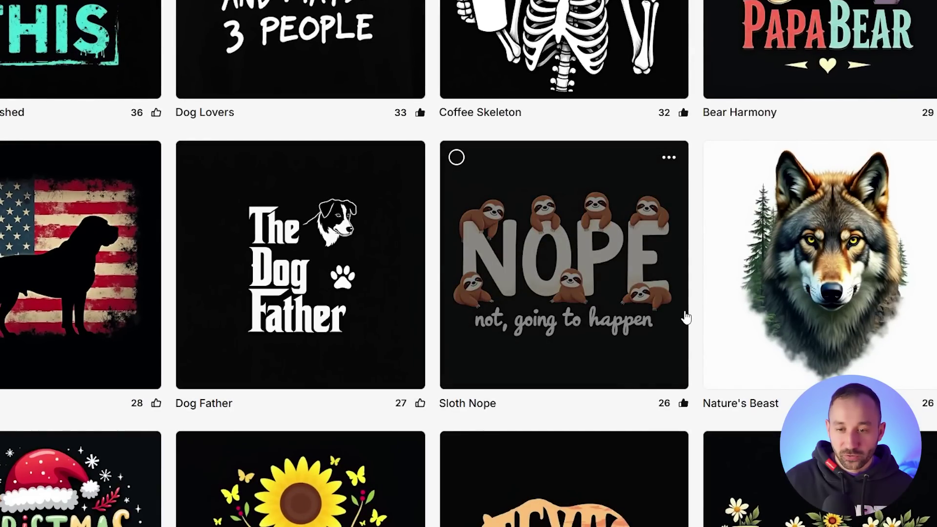
{"action": "scroll", "coordinate": [686, 318], "scroll_direction": "up", "scroll_amount": 2}
Step: Select the Sloth Nope template, open Remix for 8 designs, and start typing 'for other animals'
{"action": "left_click", "coordinate": [457, 219]}
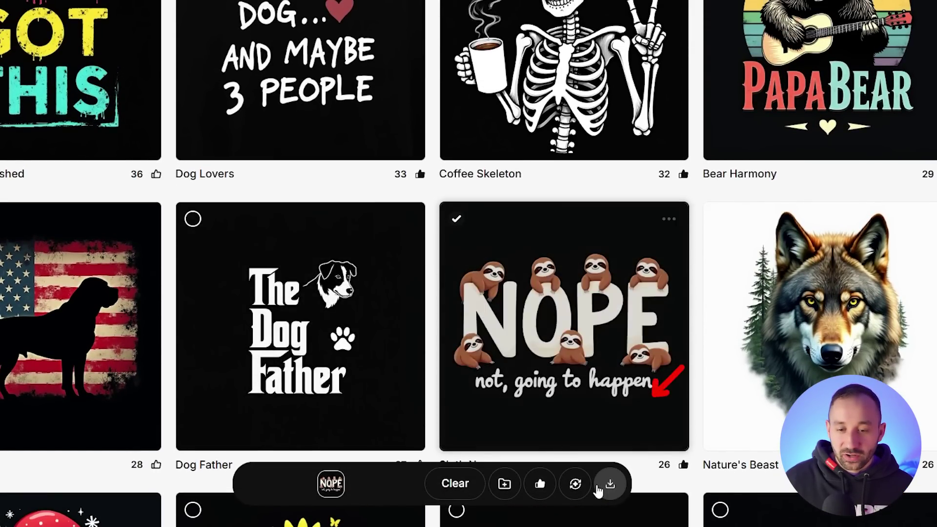
{"action": "left_click", "coordinate": [575, 484]}
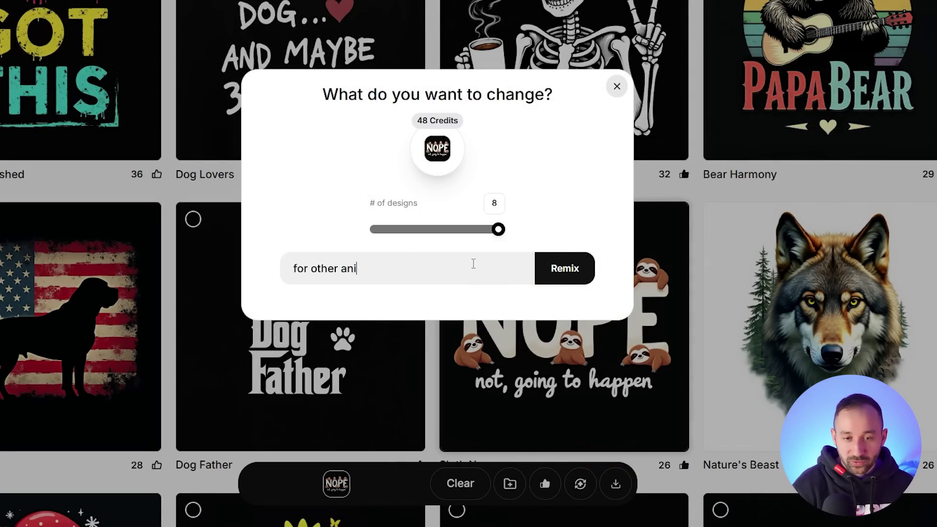
{"action": "type", "text": "s"}
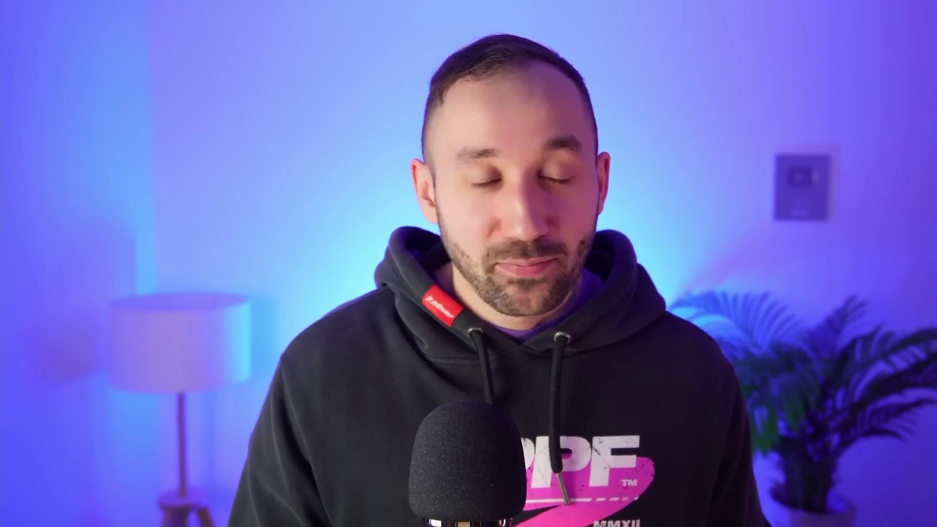